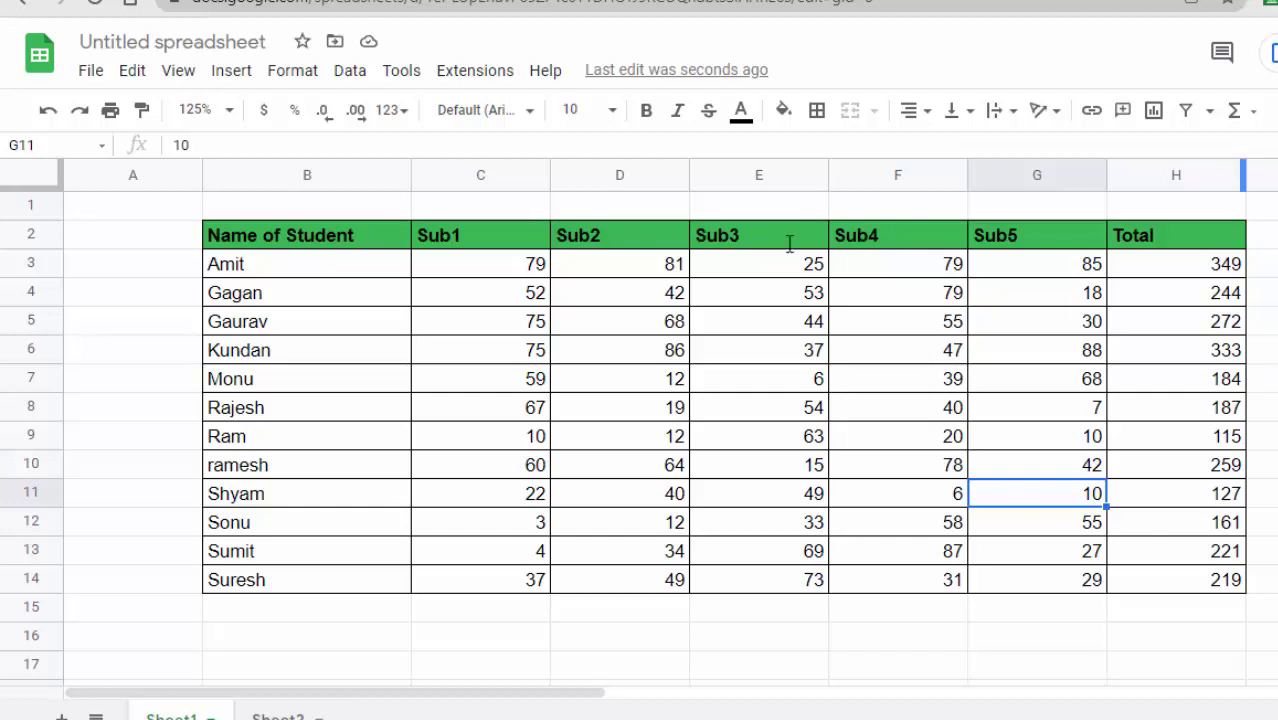
Select the marks table, then each heading from Name of Student to Total.
{"action": "left_click", "coordinate": [686, 610]}
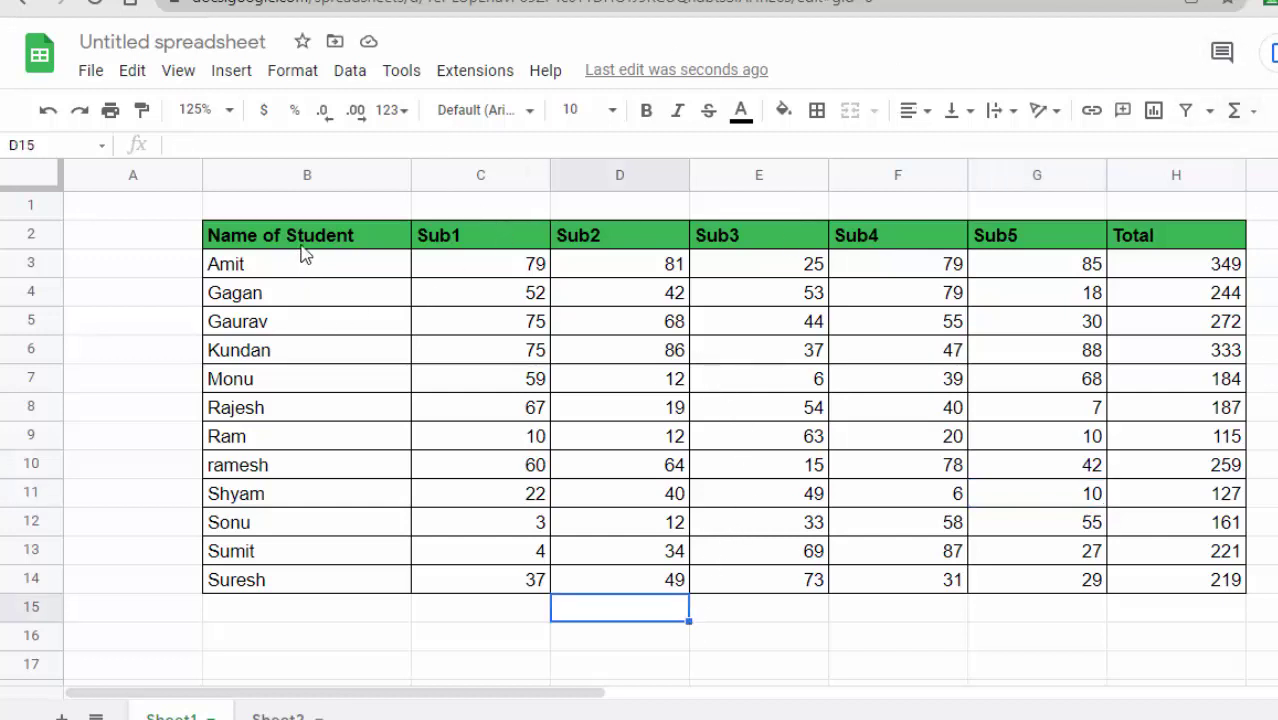
{"action": "mouse_move", "coordinate": [305, 248]}
{"action": "left_mouse_down"}
{"action": "mouse_move", "coordinate": [856, 563]}
{"action": "mouse_move", "coordinate": [1172, 592]}
{"action": "left_mouse_up"}
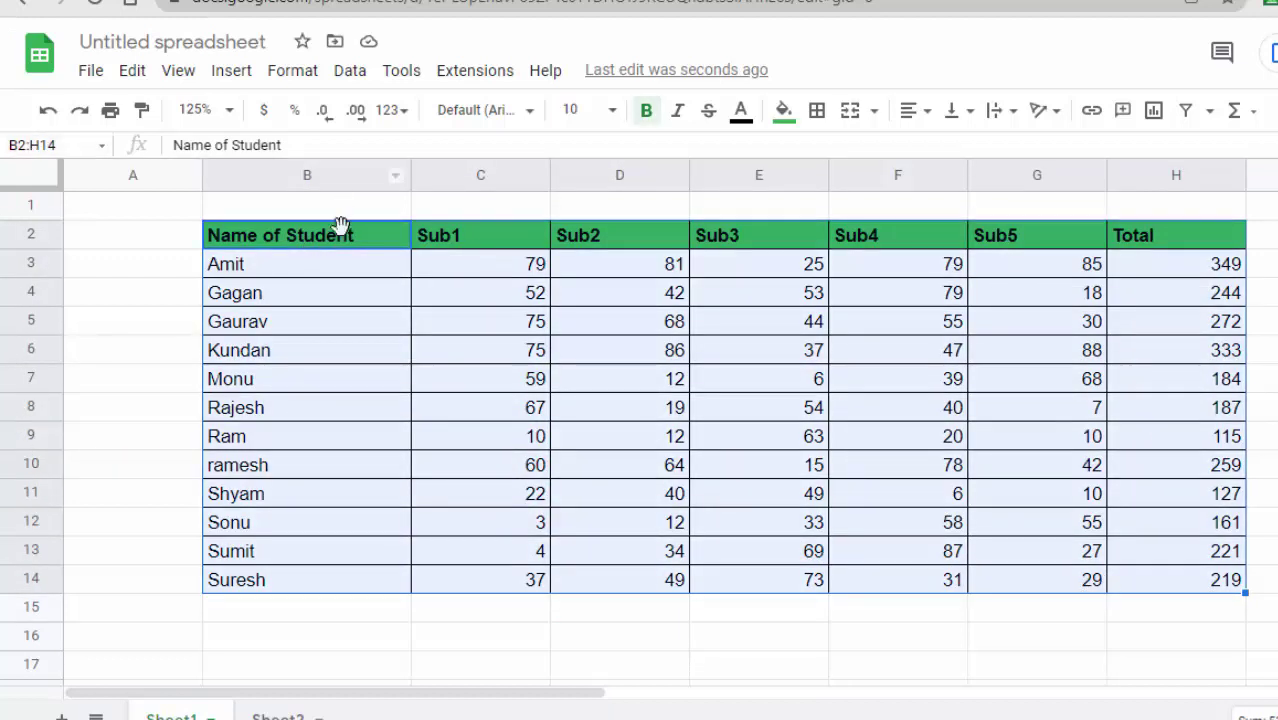
{"action": "left_click", "coordinate": [371, 235]}
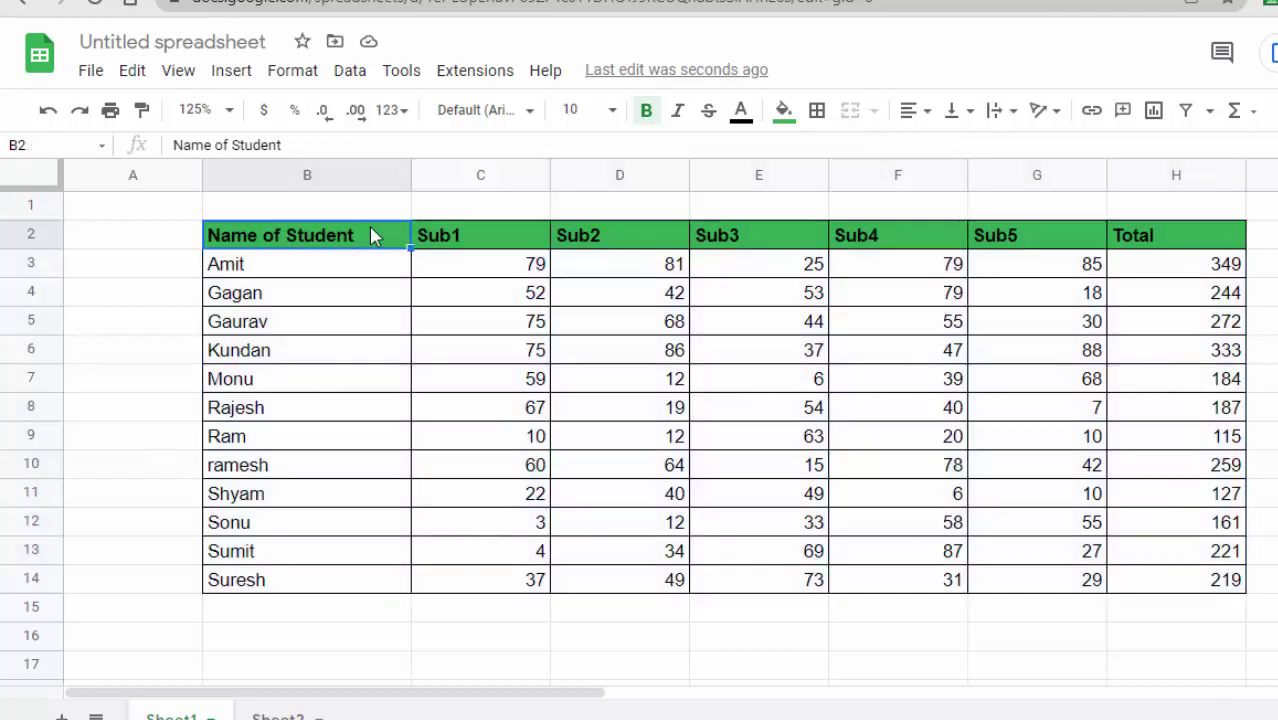
{"action": "left_click", "coordinate": [470, 240]}
{"action": "left_click", "coordinate": [593, 241]}
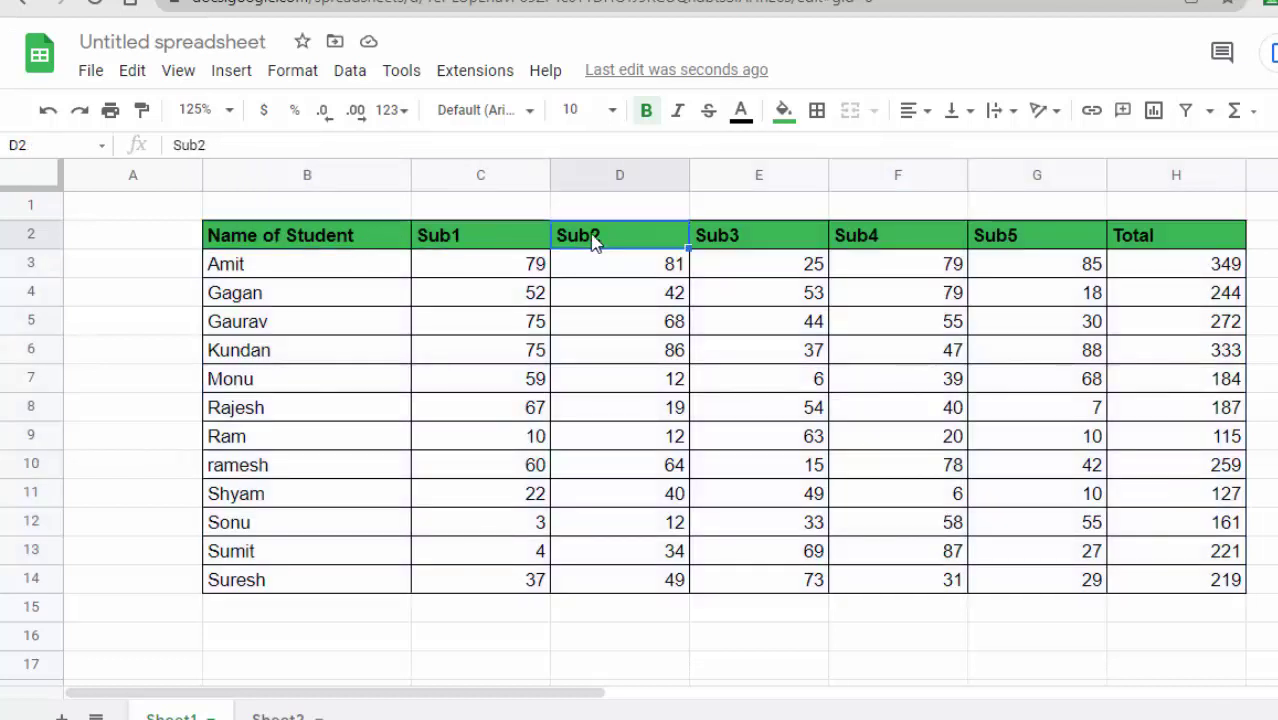
{"action": "left_click", "coordinate": [772, 238]}
{"action": "left_click", "coordinate": [915, 237]}
{"action": "left_click", "coordinate": [1025, 240]}
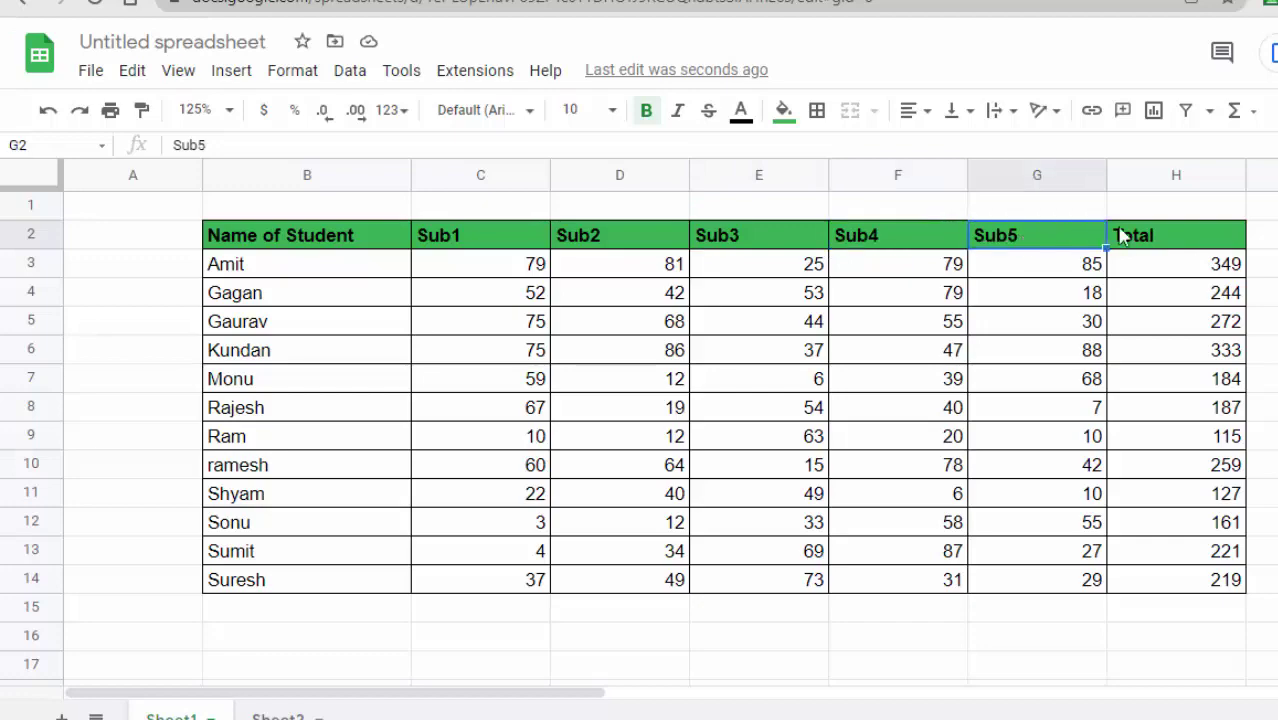
{"action": "left_click", "coordinate": [1187, 237]}
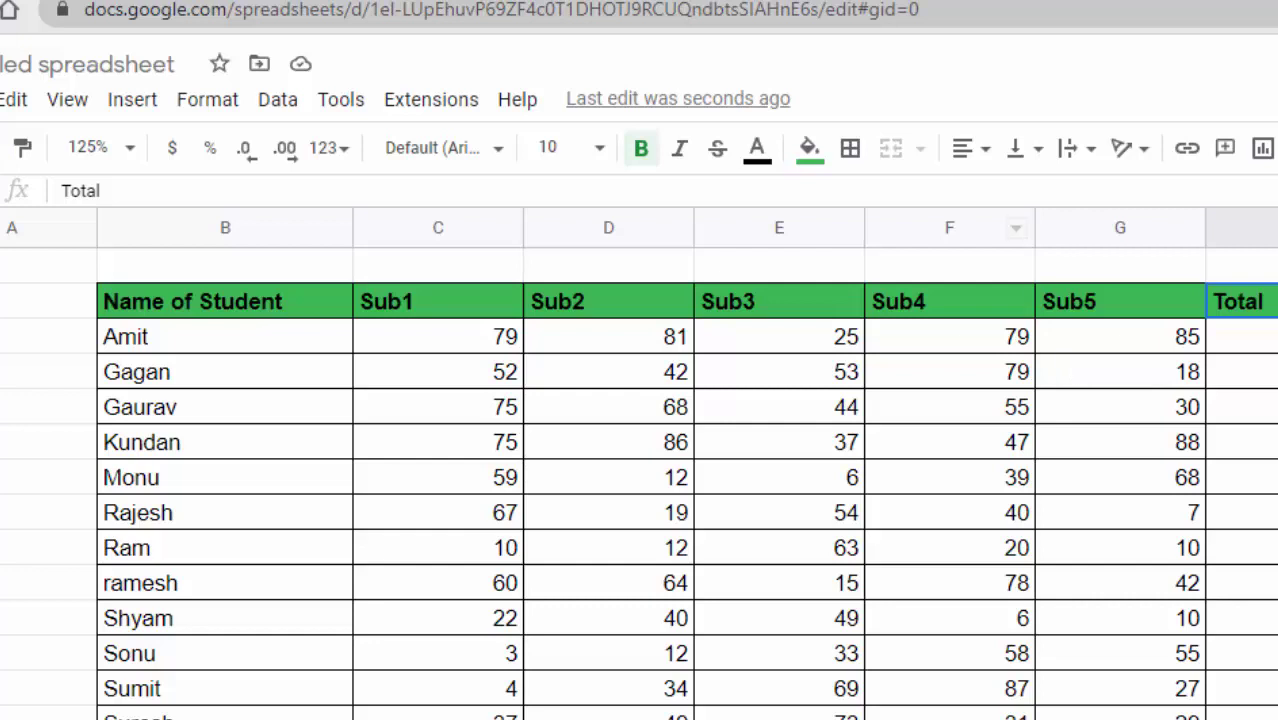
Fill the Sub1 heading cell with yellow, then select the Sub1–Sub4 marks block.
{"action": "left_click", "coordinate": [433, 318]}
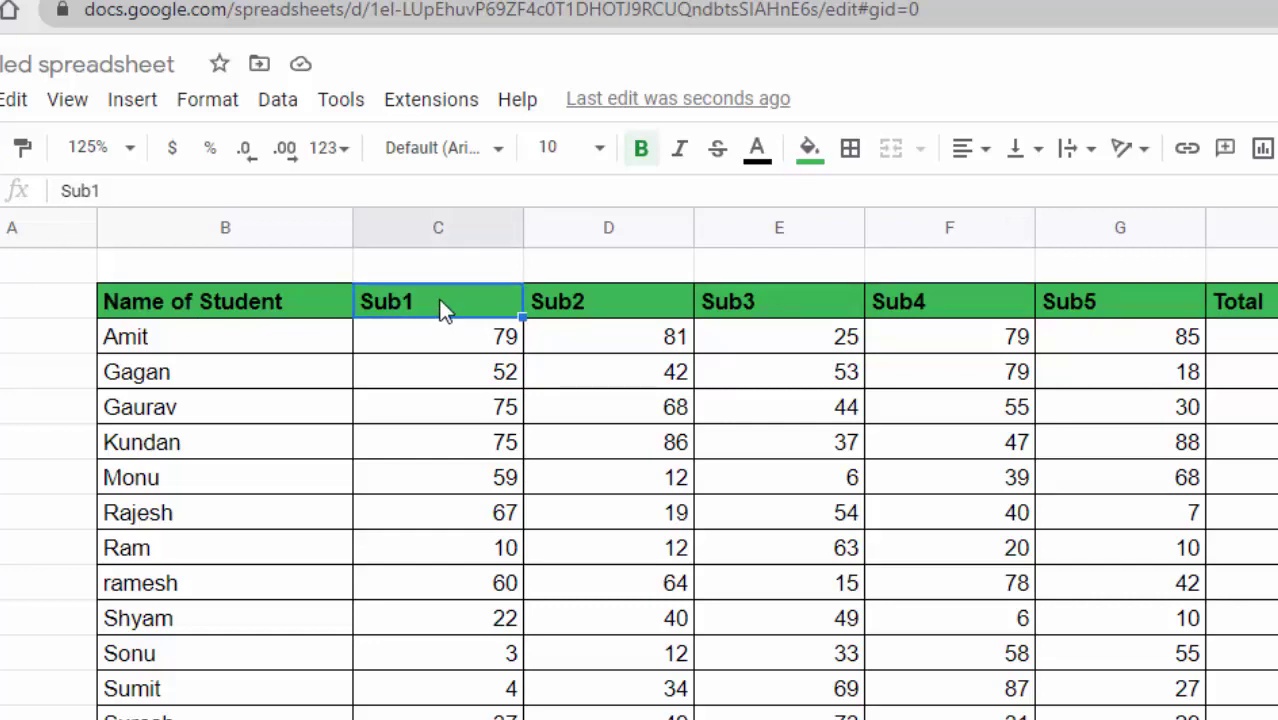
{"action": "left_click", "coordinate": [810, 148]}
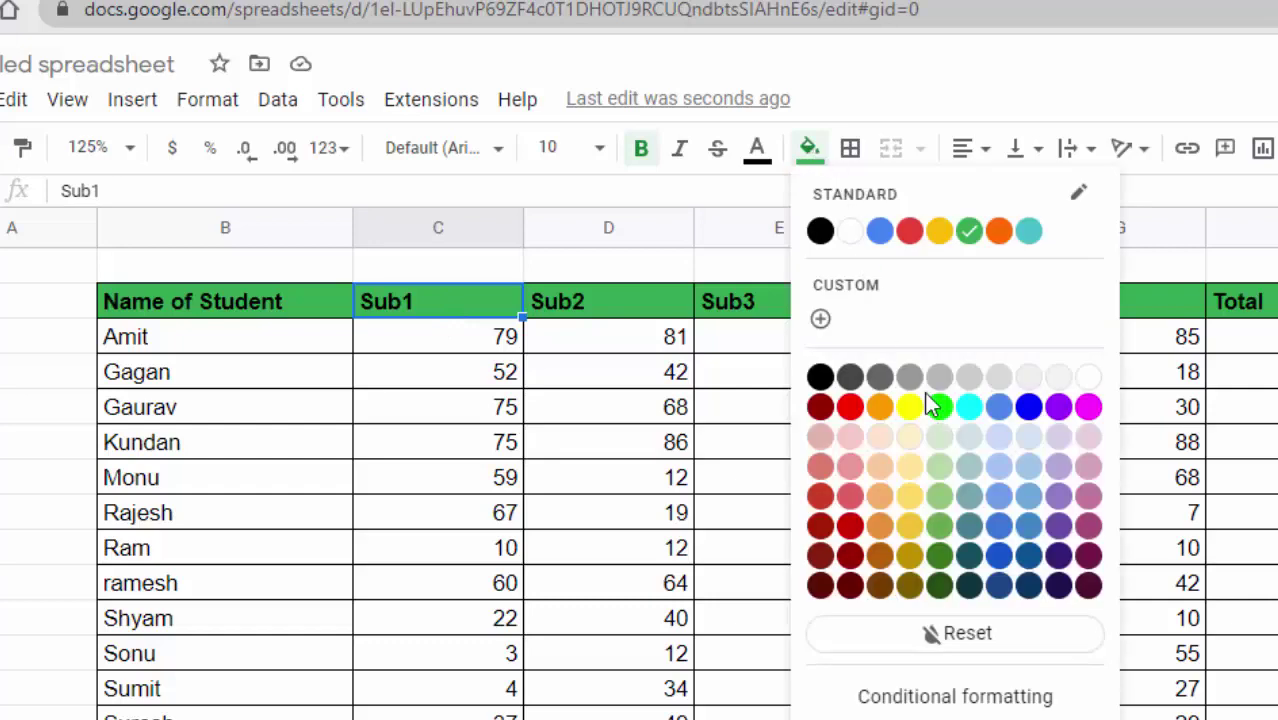
{"action": "left_click", "coordinate": [912, 410]}
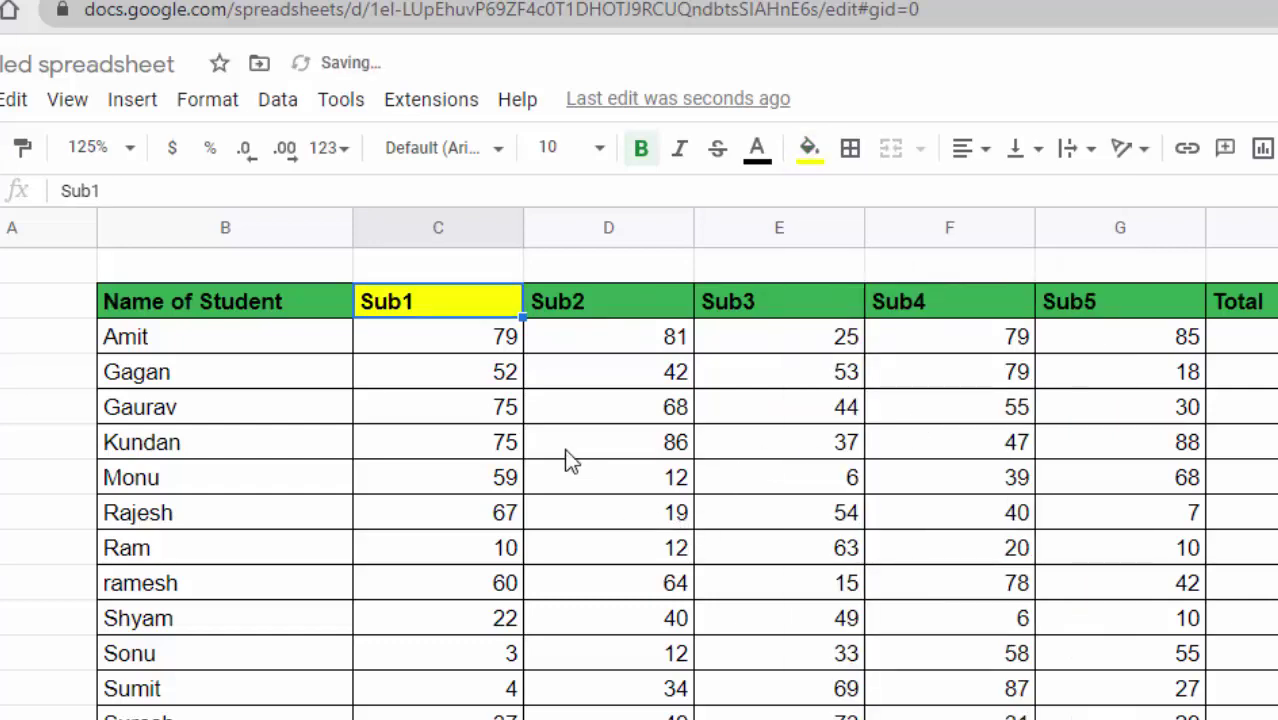
{"action": "left_click", "coordinate": [476, 412]}
{"action": "left_click_drag", "start_coordinate": [537, 448], "coordinate": [948, 558]}
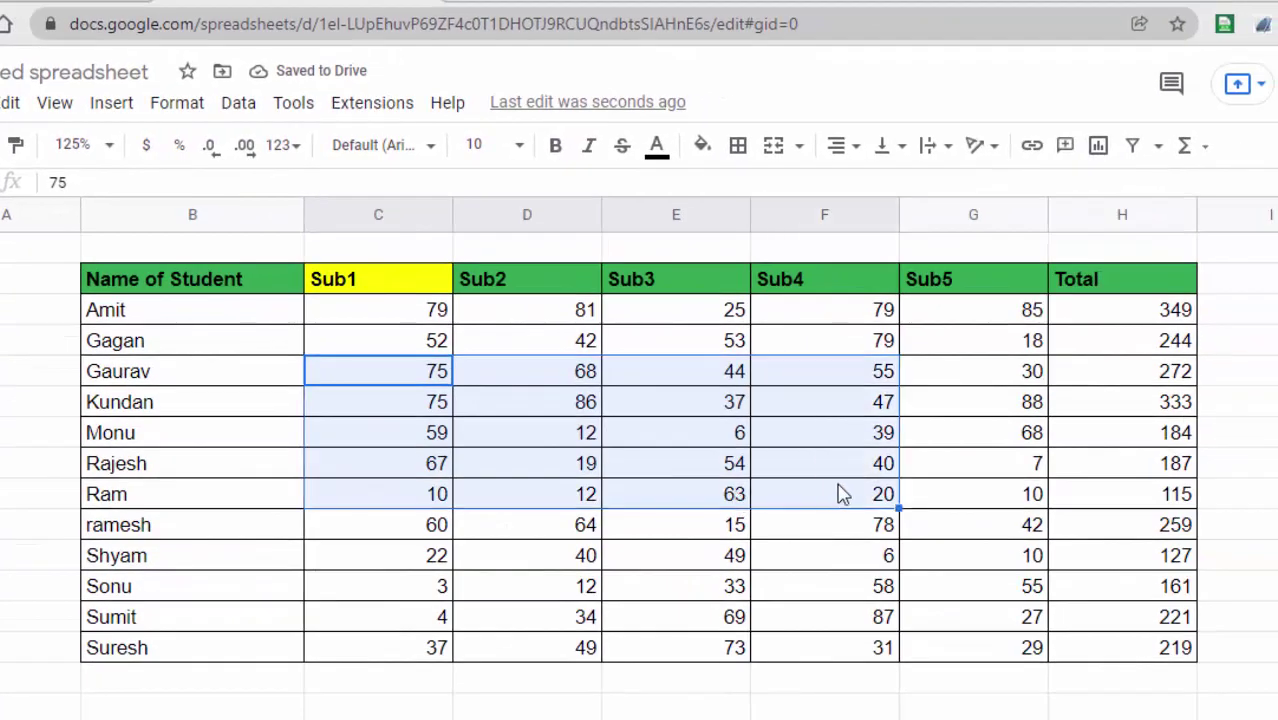
Give the C4:F8 block of Sub1–Sub4 marks (Gaurav to Ram) a yellow fill.
{"action": "left_click", "coordinate": [704, 148]}
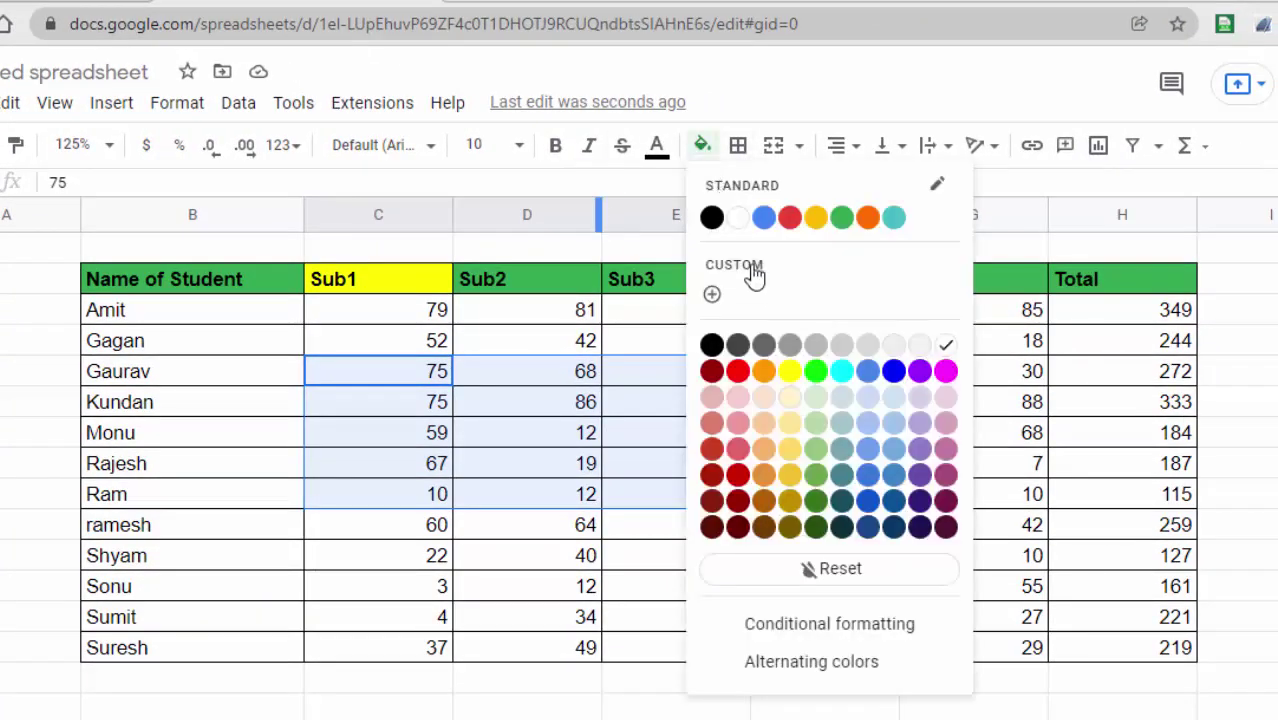
{"action": "left_click", "coordinate": [790, 370]}
{"action": "left_click", "coordinate": [768, 560]}
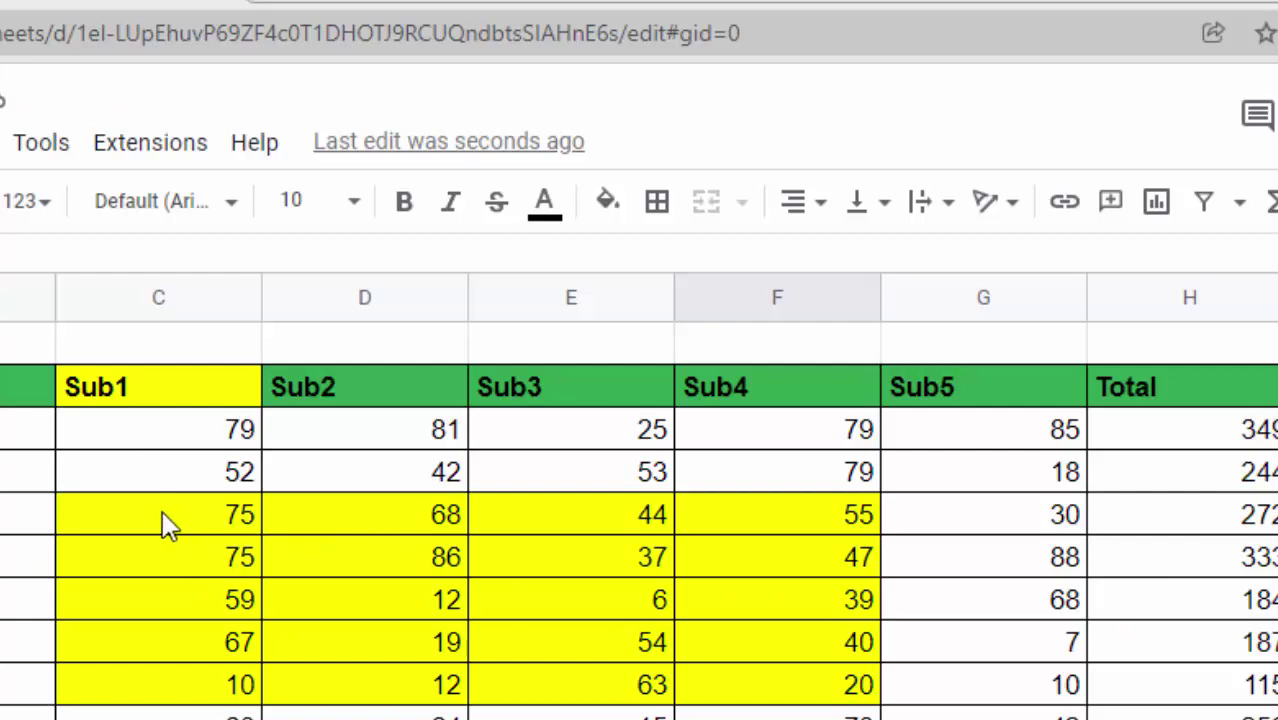
{"action": "mouse_move", "coordinate": [172, 518]}
{"action": "left_mouse_down"}
{"action": "mouse_move", "coordinate": [617, 700]}
{"action": "mouse_move", "coordinate": [752, 683]}
{"action": "left_mouse_up"}
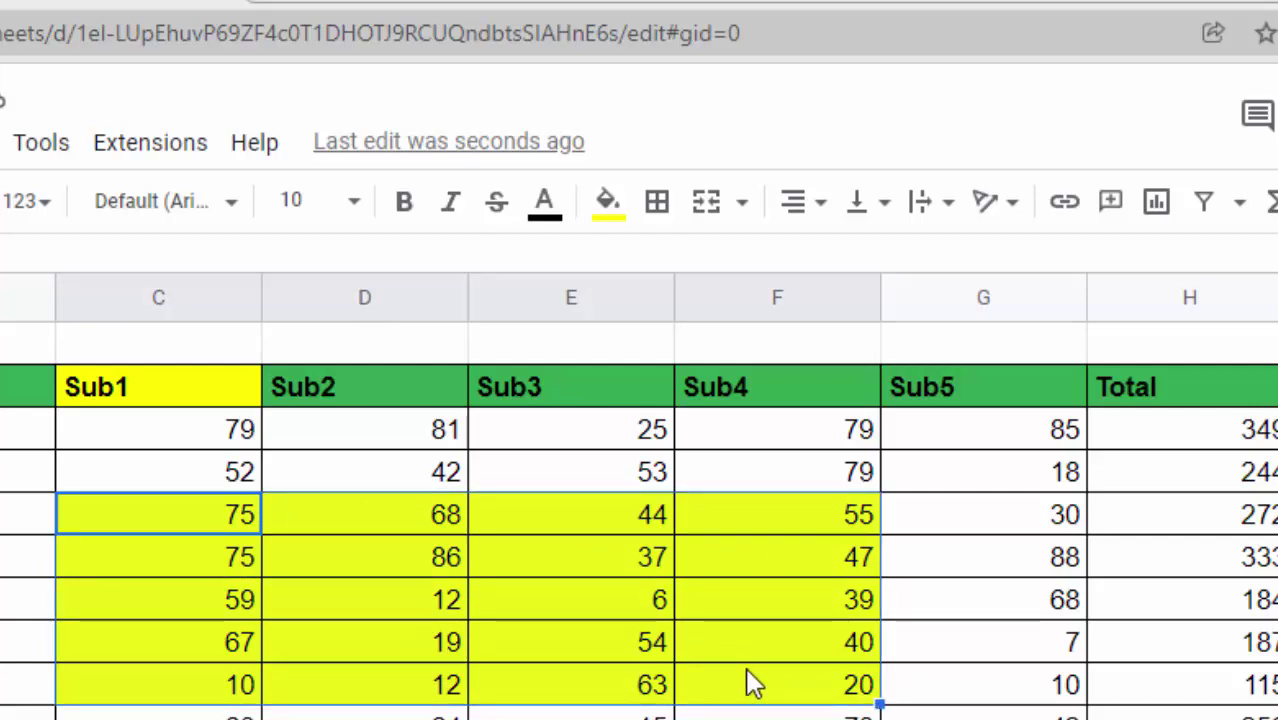
Bold the yellow C4:F8 marks with Ctrl+B, then reselect the whole yellow block.
{"action": "key", "text": "ctrl+b"}
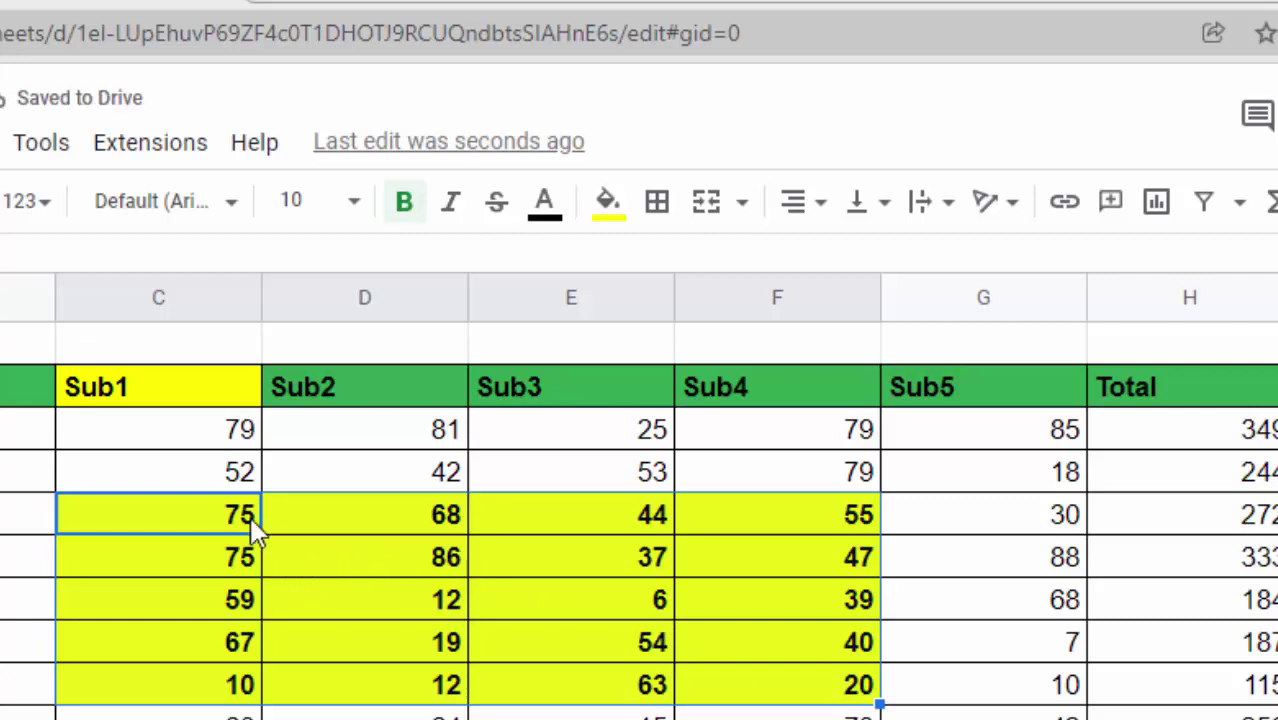
{"action": "left_click", "coordinate": [140, 395]}
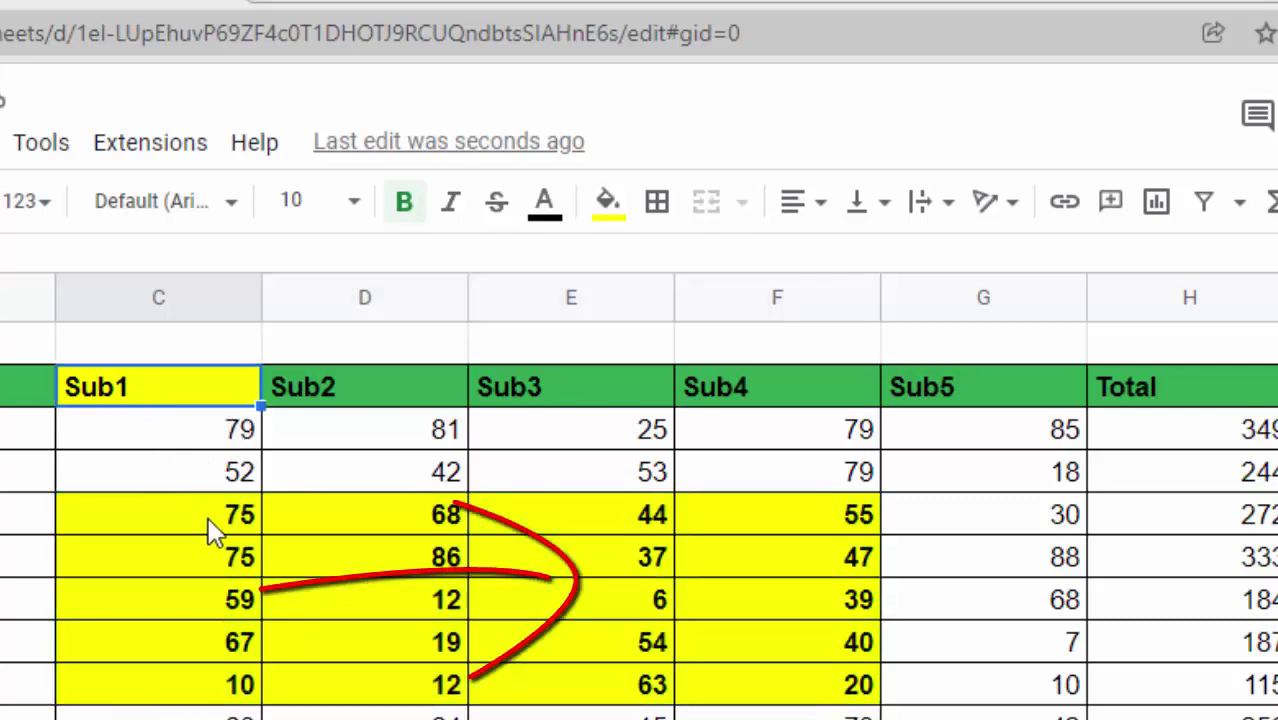
{"action": "left_click_drag", "start_coordinate": [213, 533], "coordinate": [617, 640]}
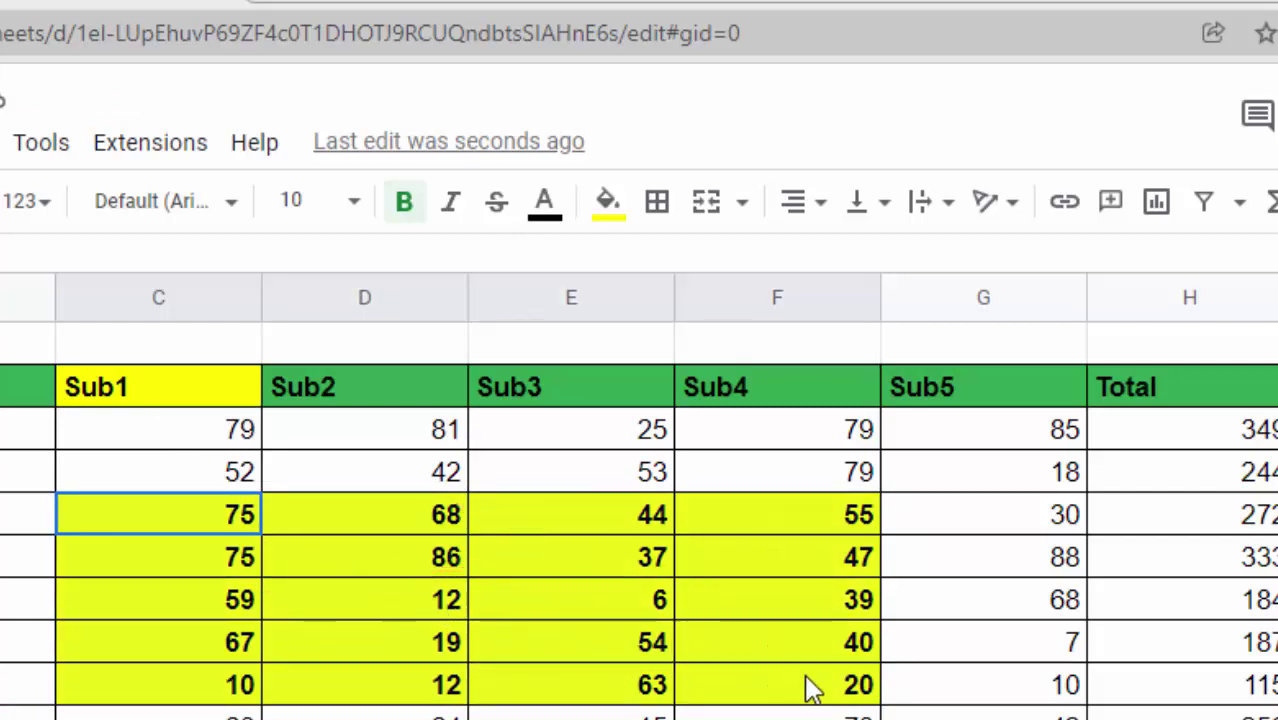
{"action": "left_click_drag", "start_coordinate": [617, 640], "coordinate": [812, 688]}
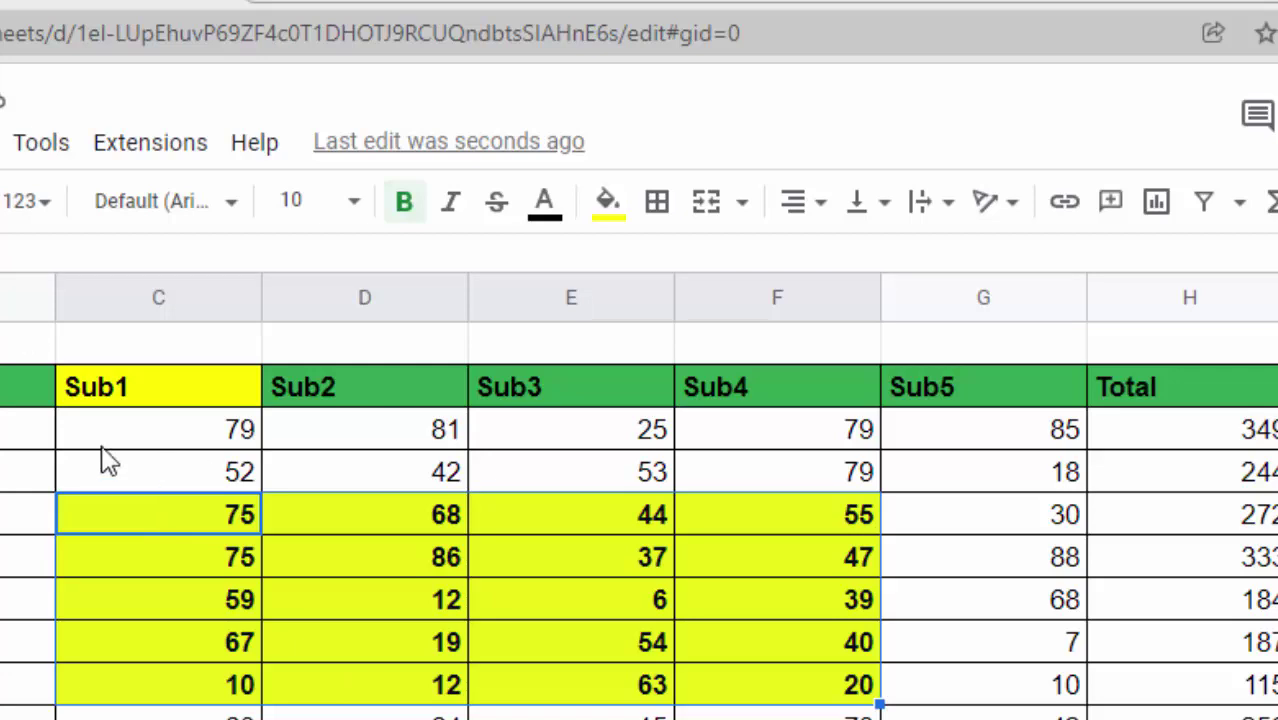
{"action": "left_click", "coordinate": [28, 387]}
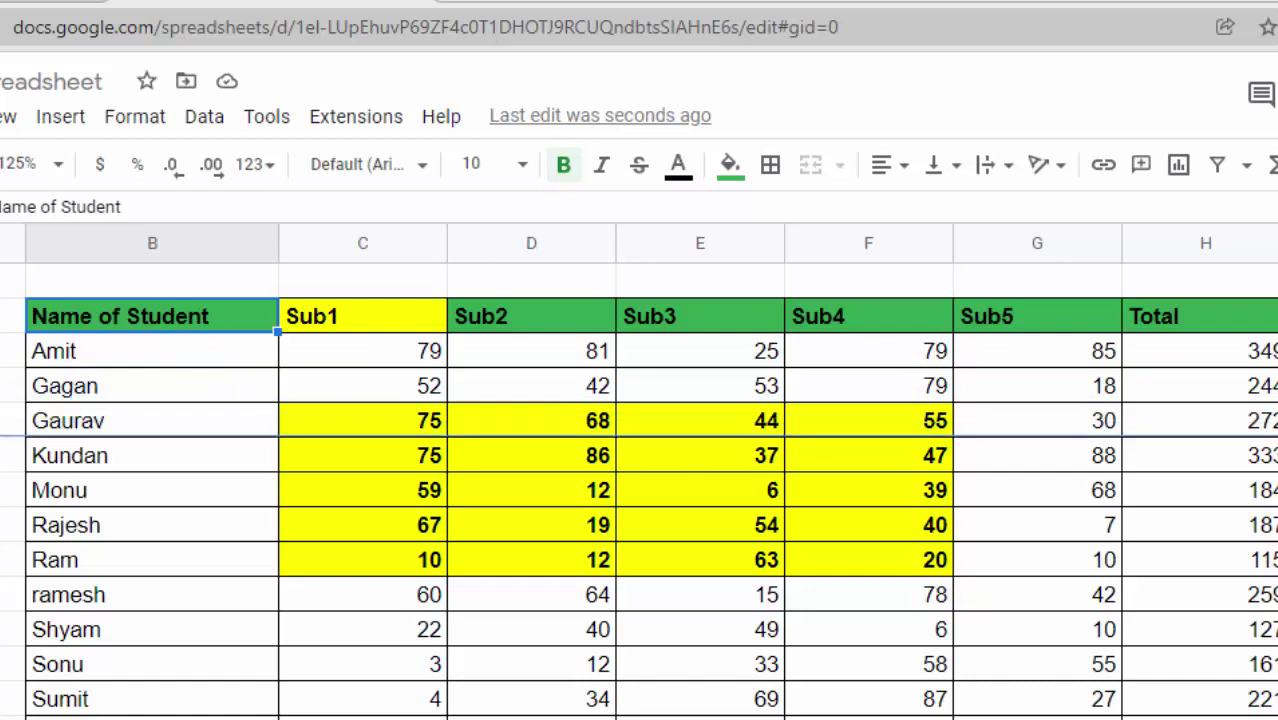
{"action": "left_click_drag", "start_coordinate": [2, 333], "coordinate": [2, 437]}
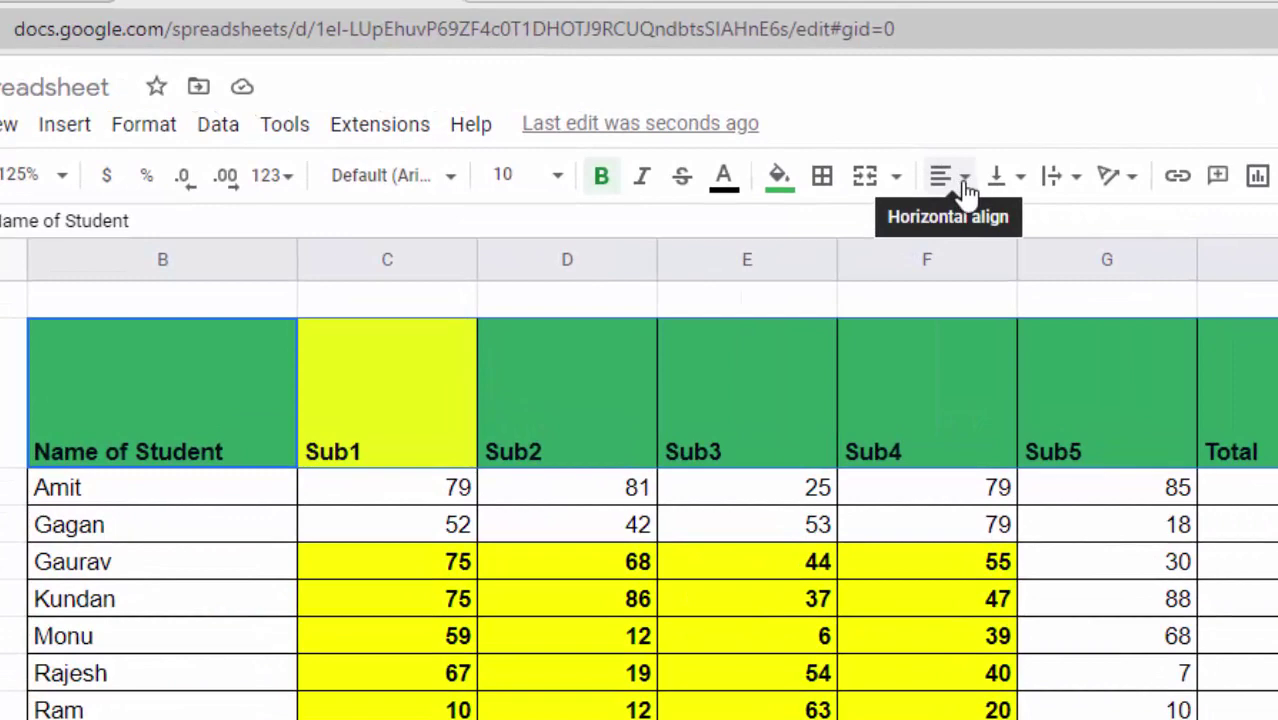
{"action": "left_click", "coordinate": [966, 186]}
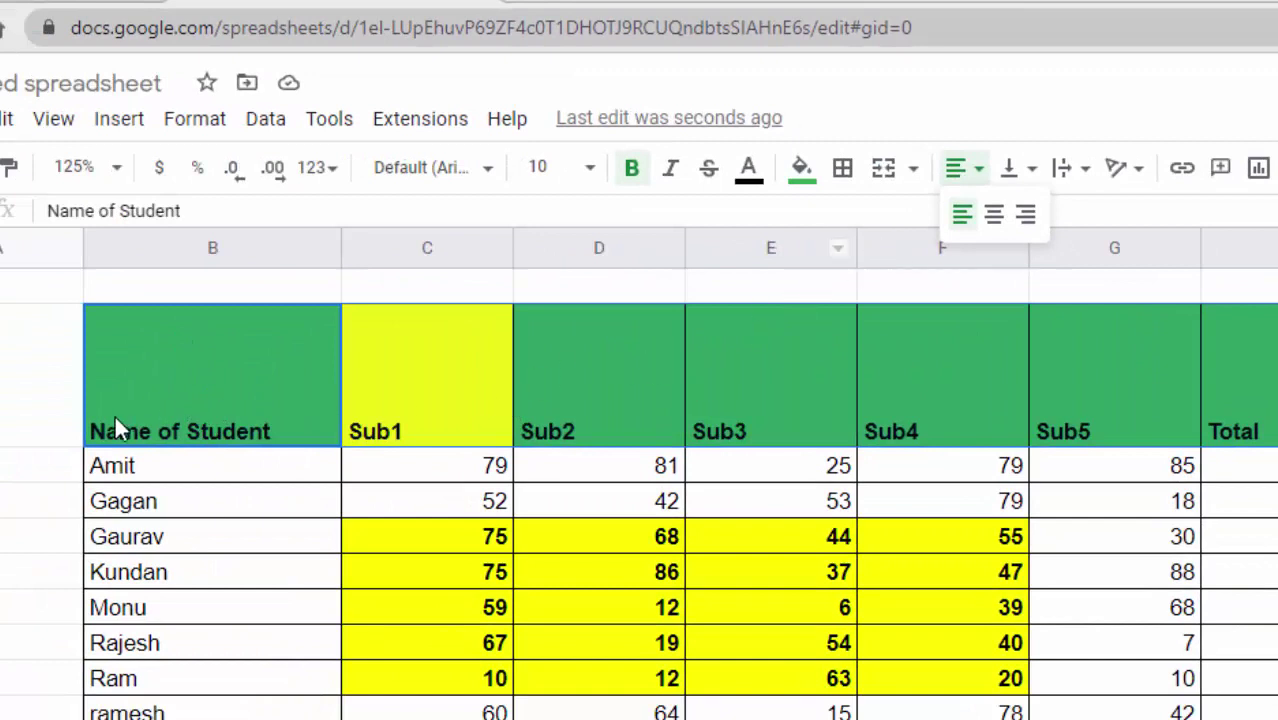
{"action": "left_click", "coordinate": [419, 413]}
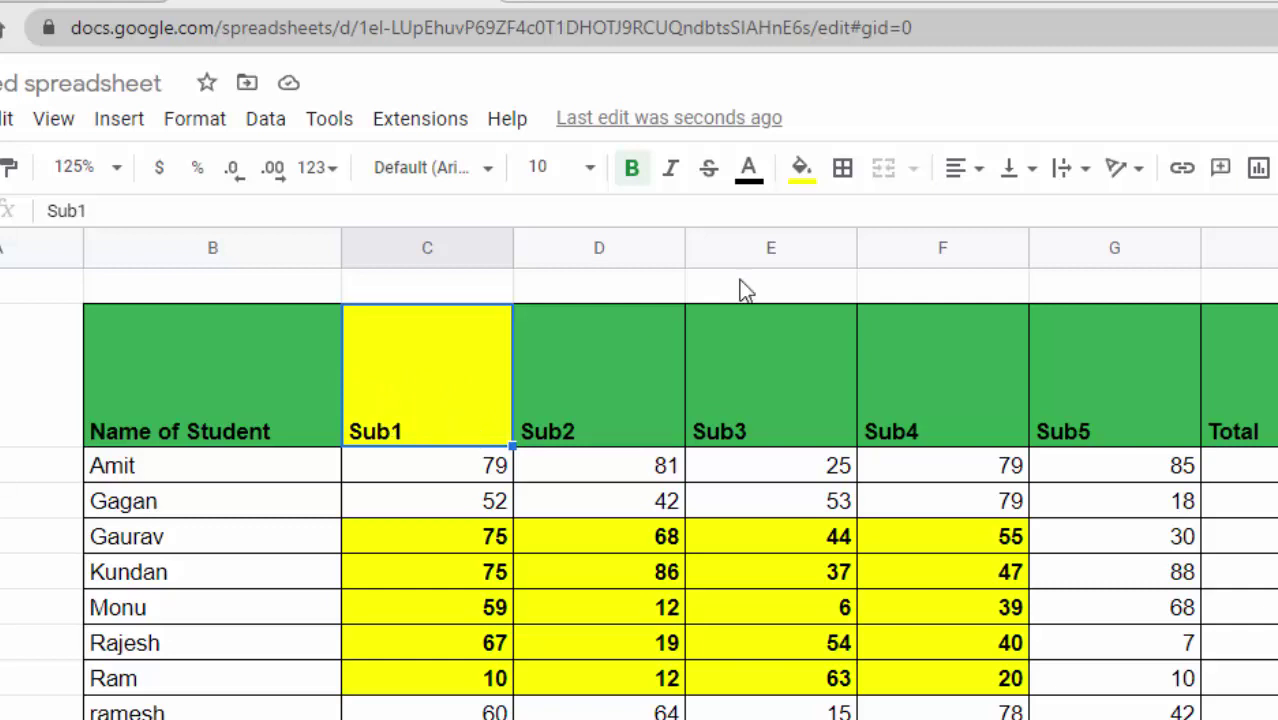
{"action": "left_click", "coordinate": [975, 170]}
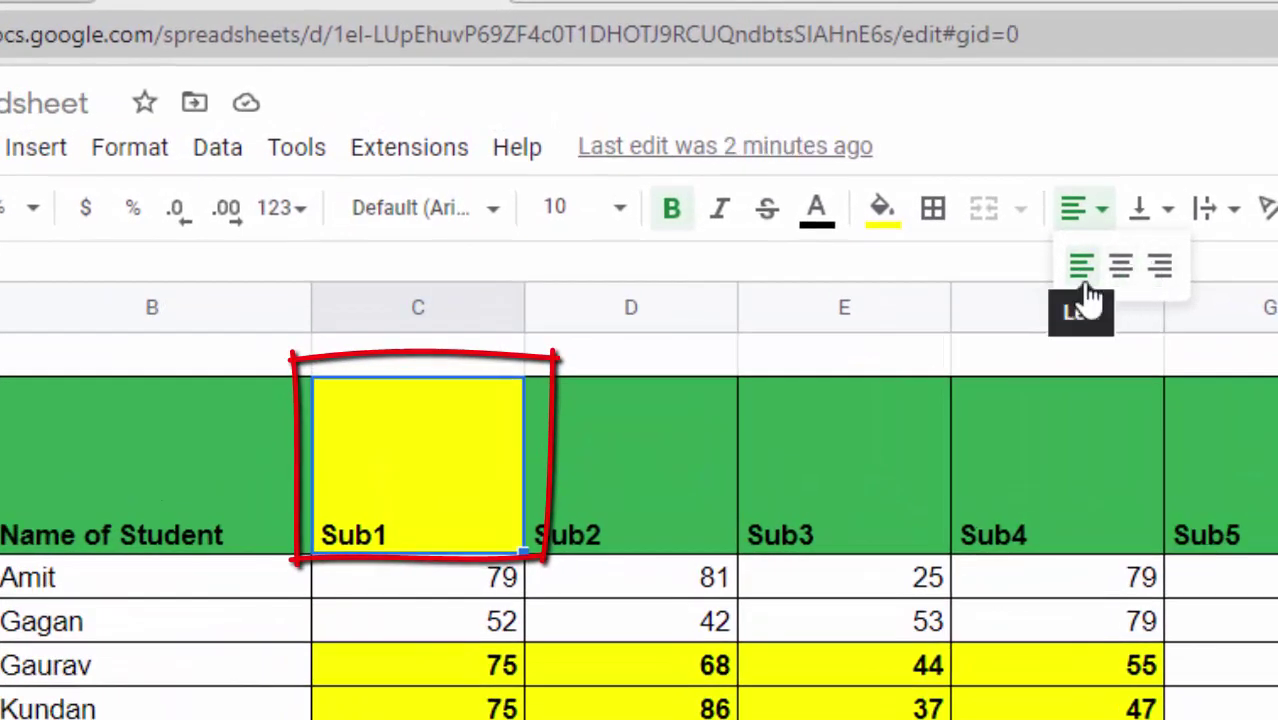
{"action": "left_click", "coordinate": [1161, 267]}
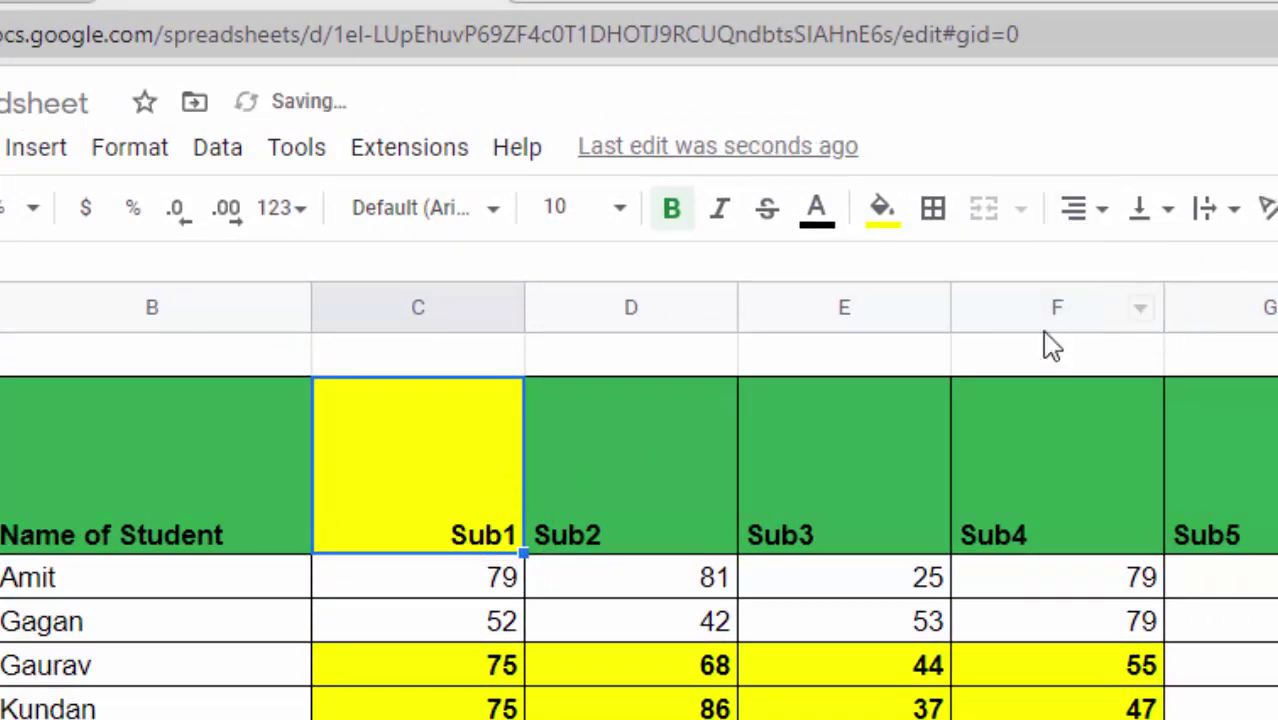
{"action": "left_click", "coordinate": [1110, 228]}
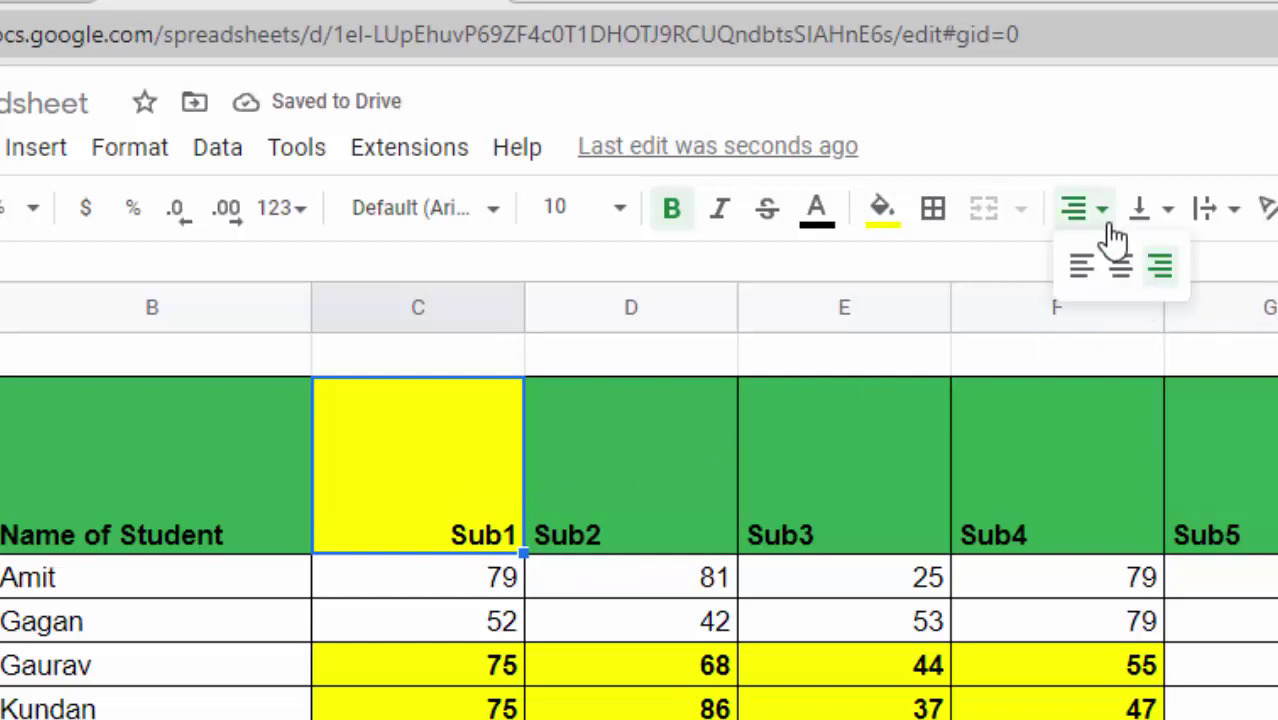
{"action": "left_click", "coordinate": [1121, 267]}
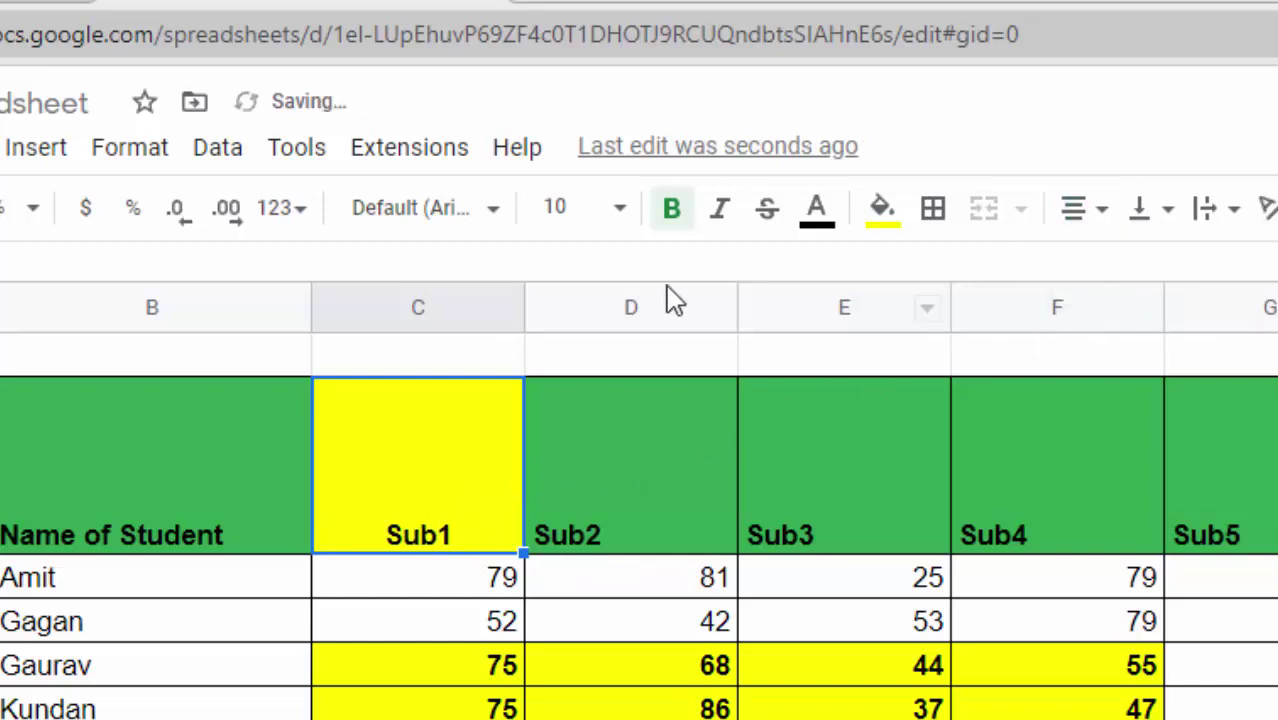
{"action": "left_click", "coordinate": [1092, 214]}
{"action": "left_click", "coordinate": [1082, 264]}
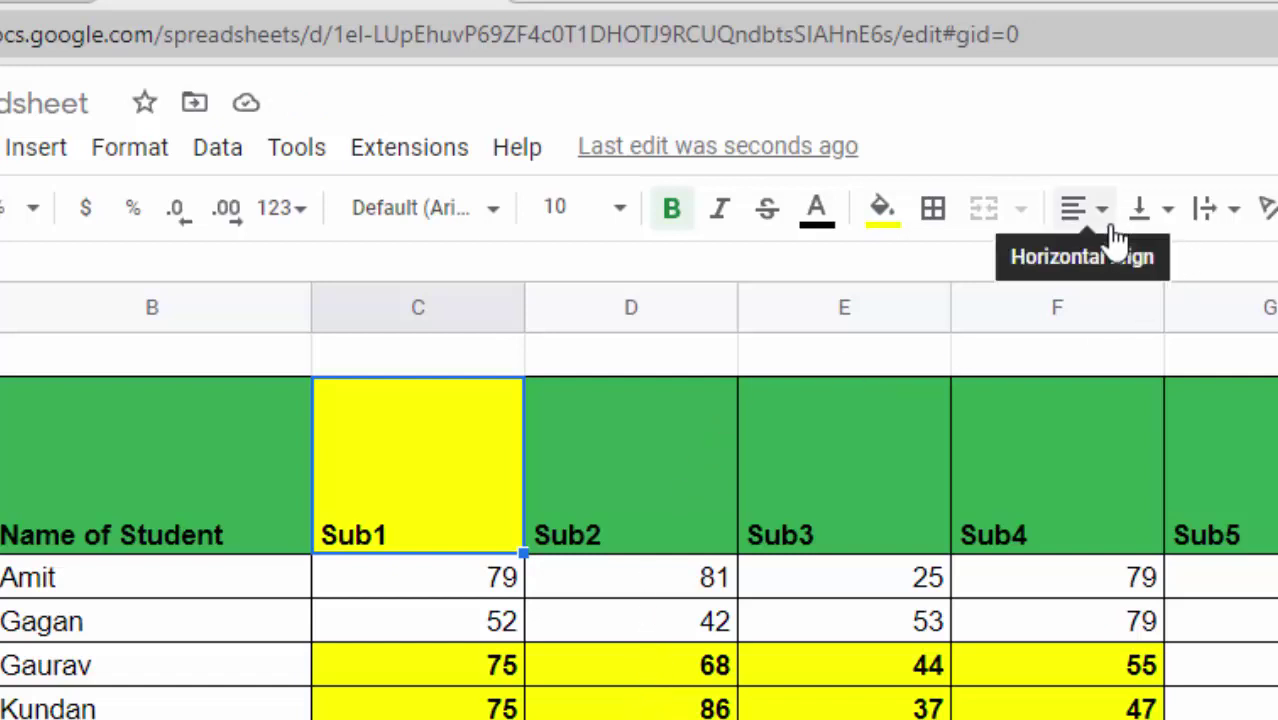
Select the header row from Name of Student to Total and show its vertical alignment choices.
{"action": "left_click", "coordinate": [1168, 222]}
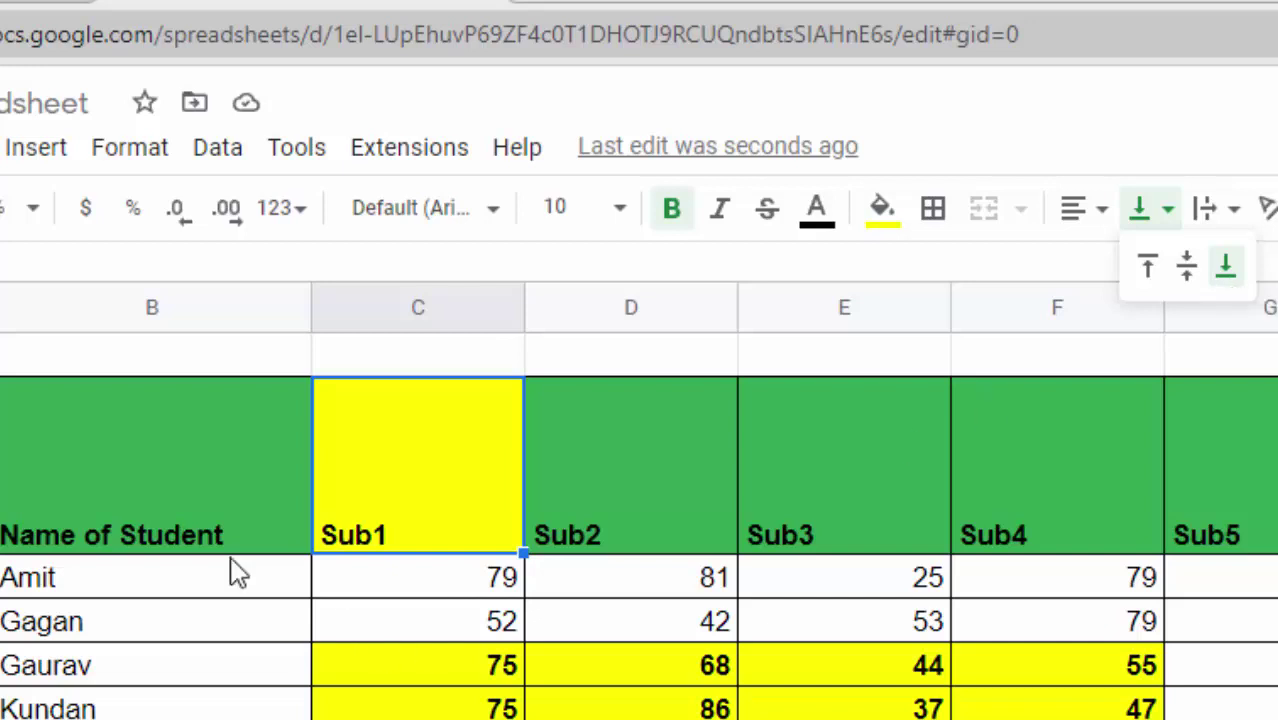
{"action": "left_click", "coordinate": [172, 497]}
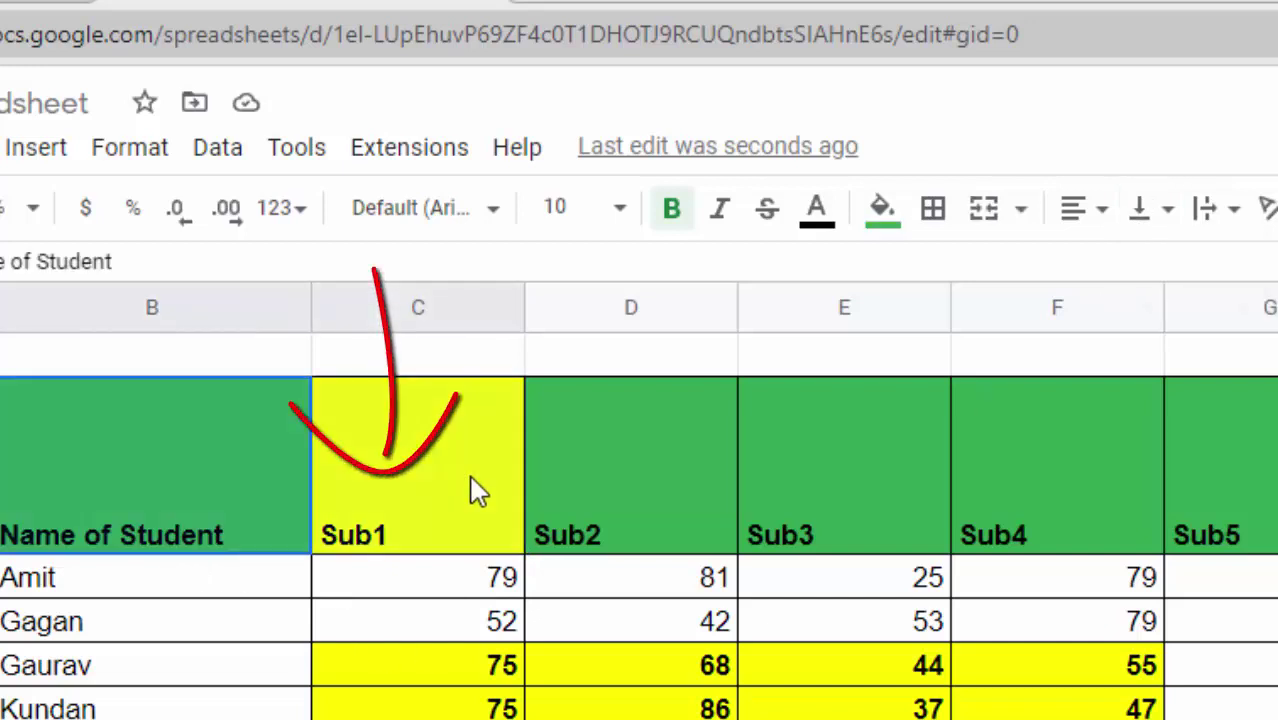
{"action": "key", "text": "ctrl+shift+Right"}
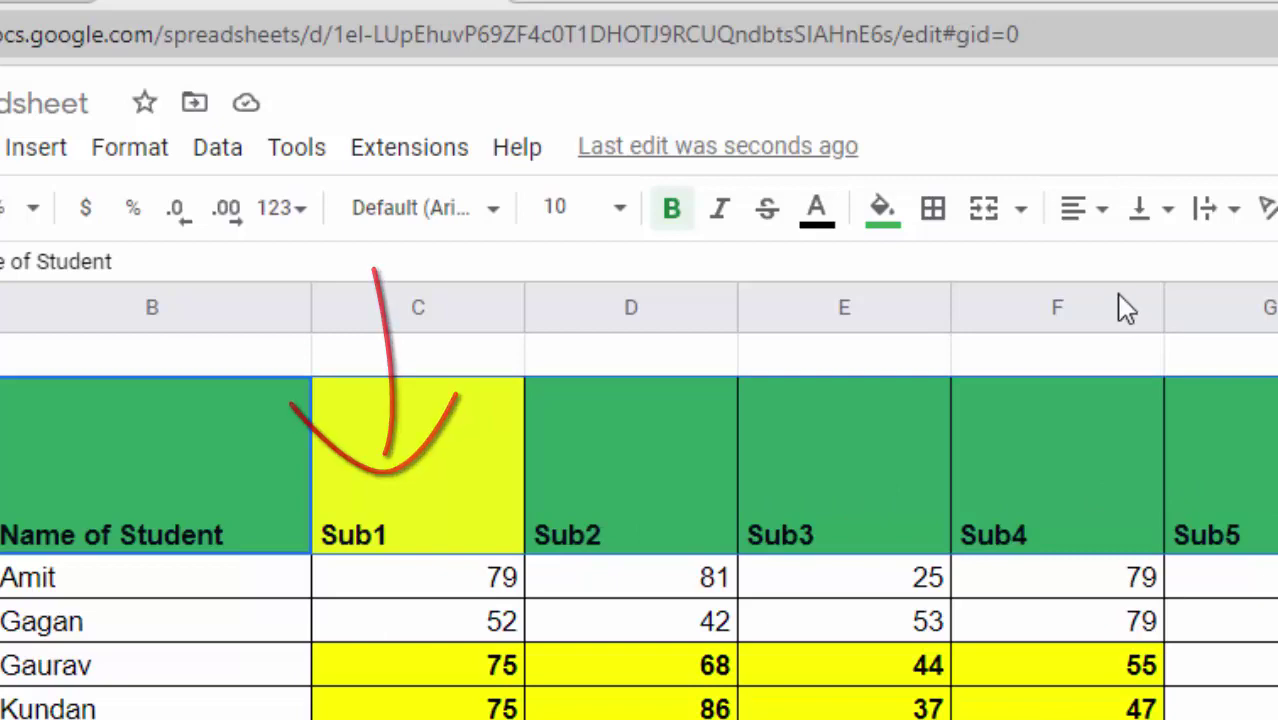
{"action": "left_click", "coordinate": [1175, 214]}
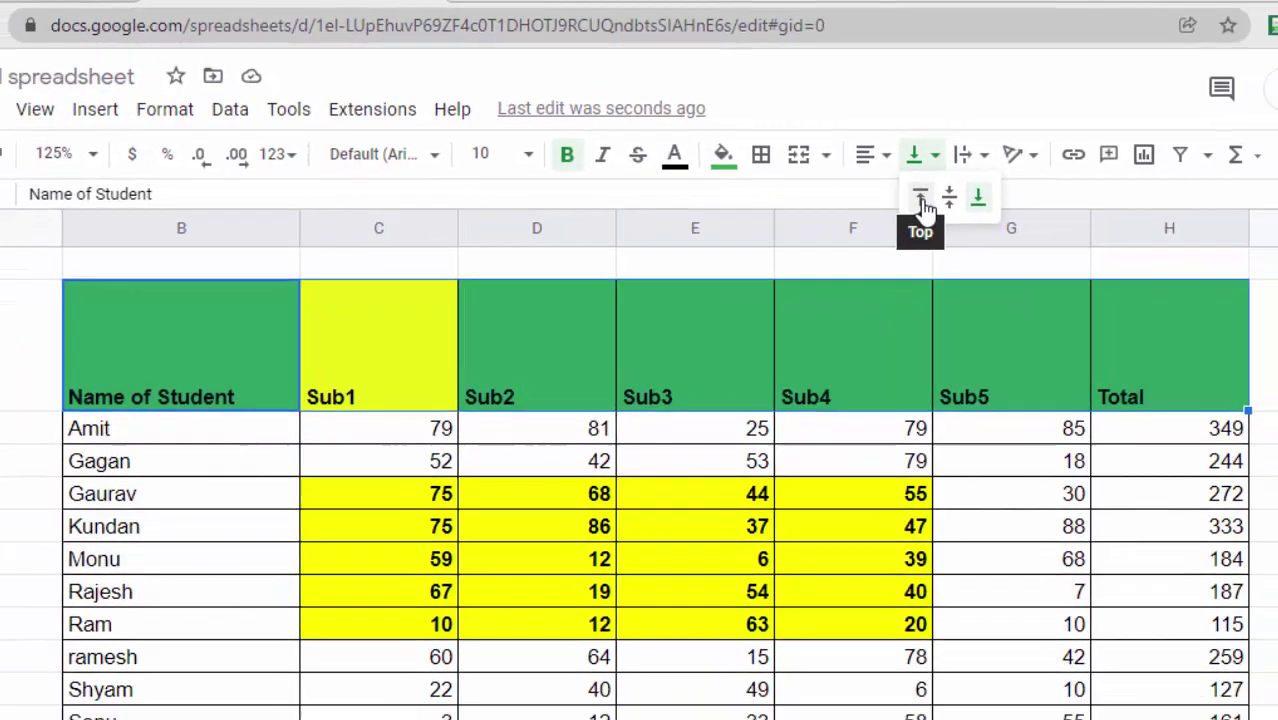
Try Top, Middle and Bottom alignment on the headings, settling on Middle.
{"action": "left_click", "coordinate": [1043, 240]}
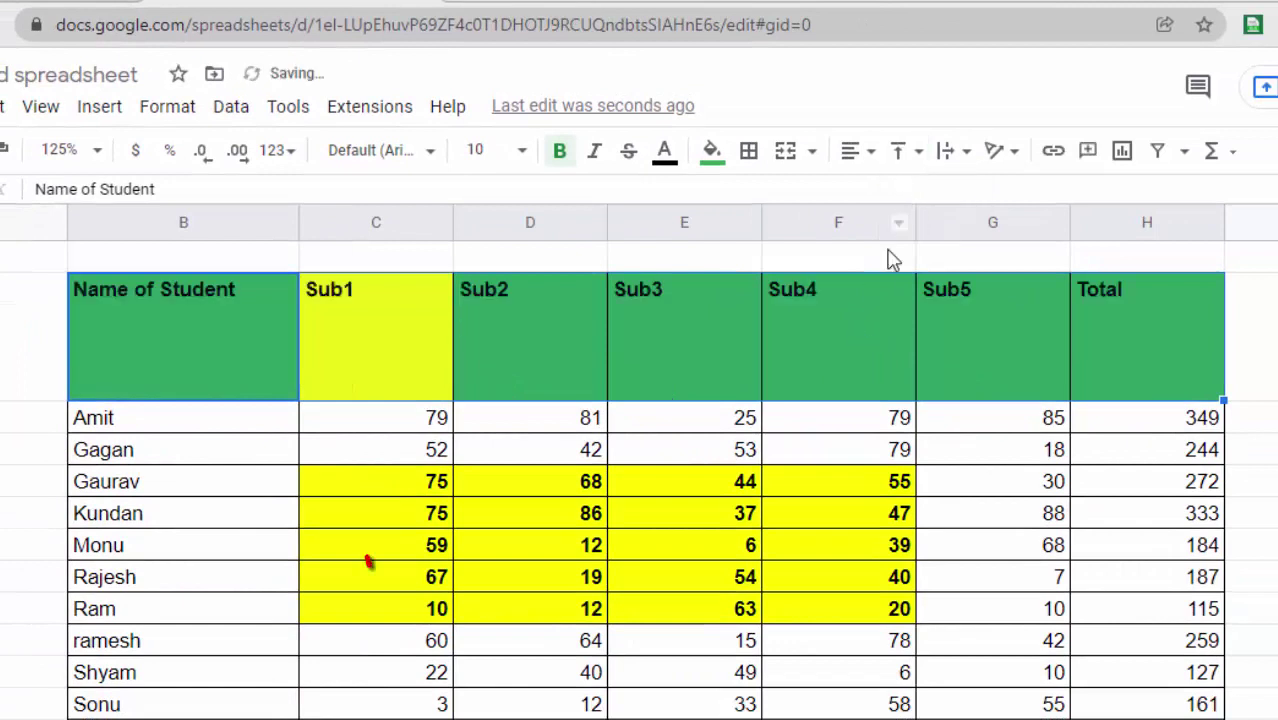
{"action": "left_click", "coordinate": [927, 162]}
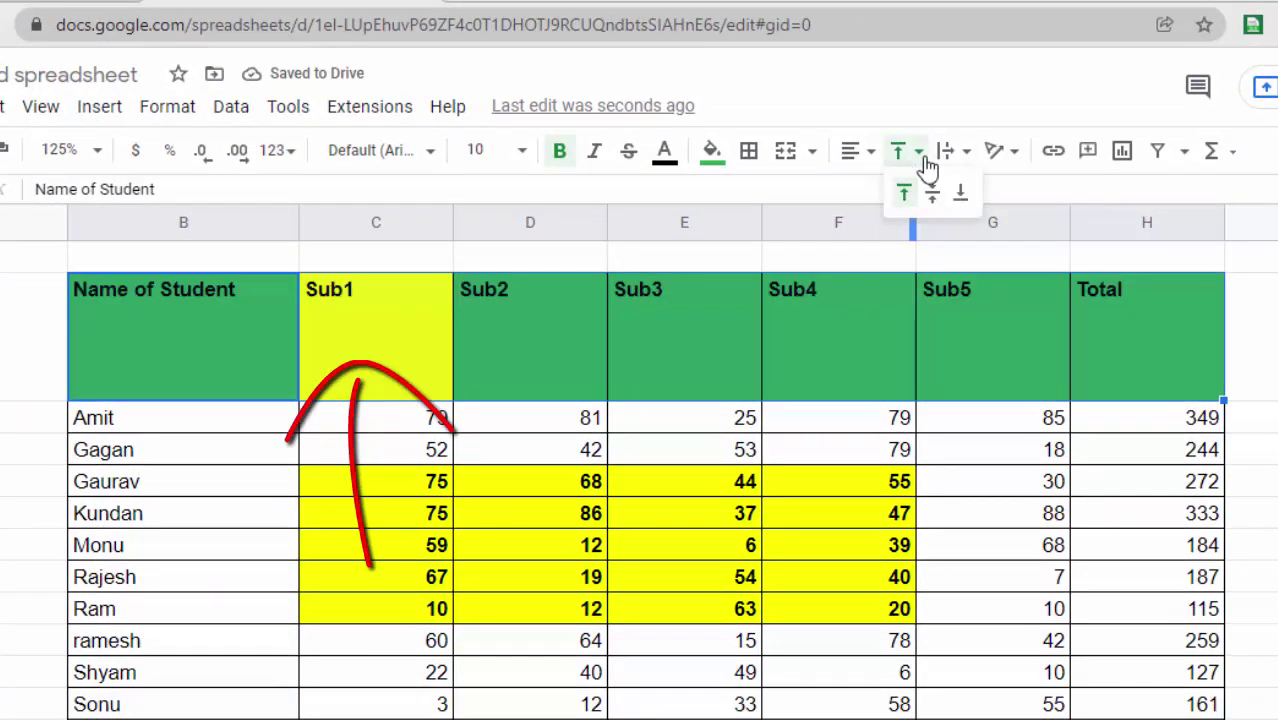
{"action": "left_click", "coordinate": [933, 192]}
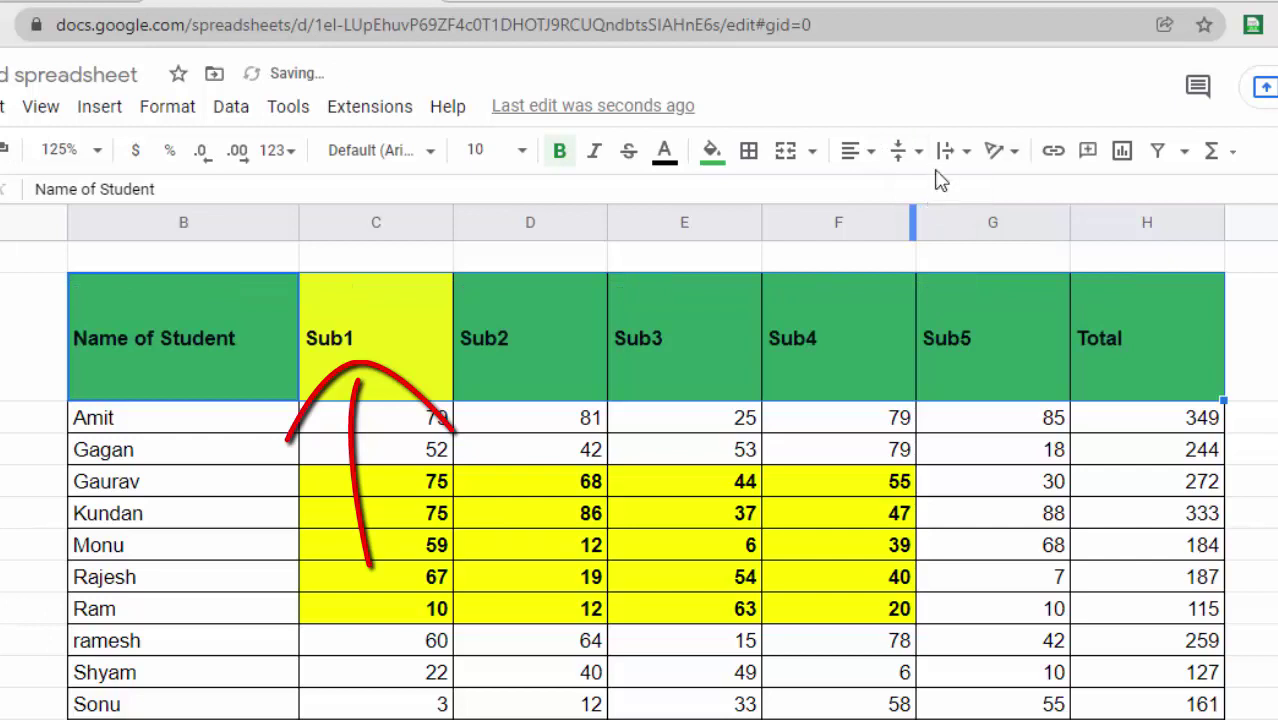
{"action": "left_click", "coordinate": [920, 163]}
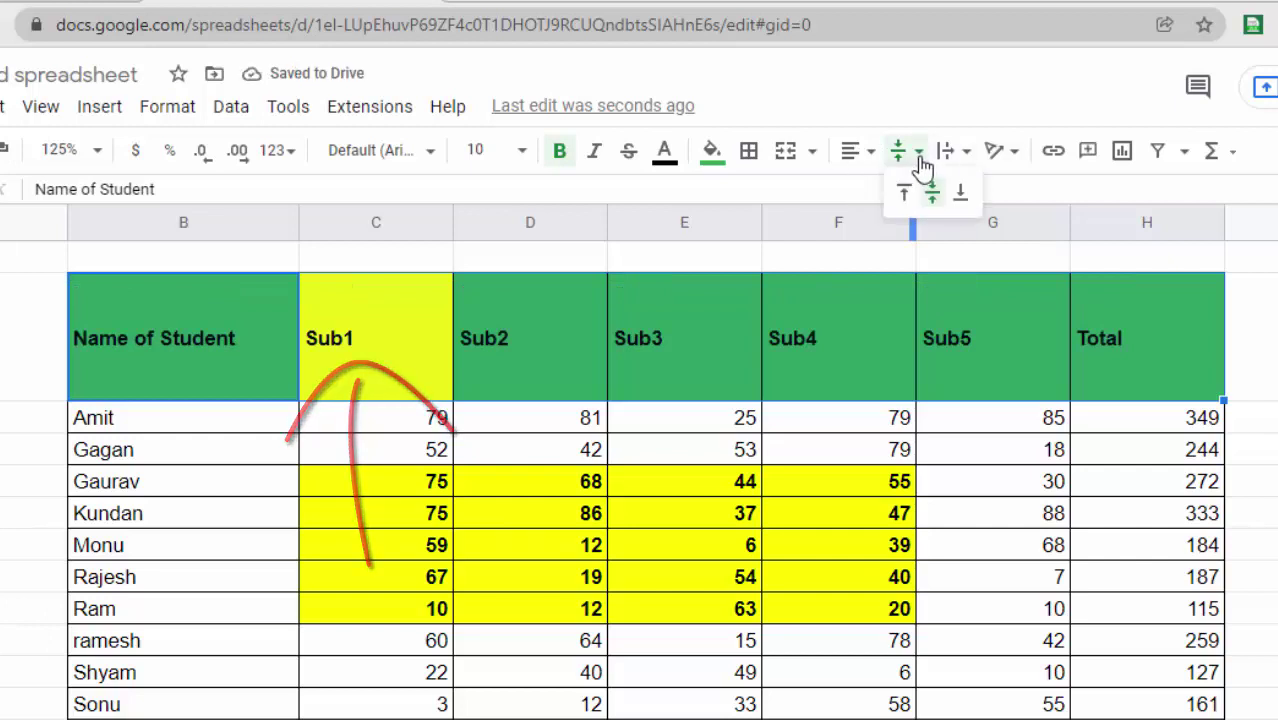
{"action": "left_click", "coordinate": [960, 193]}
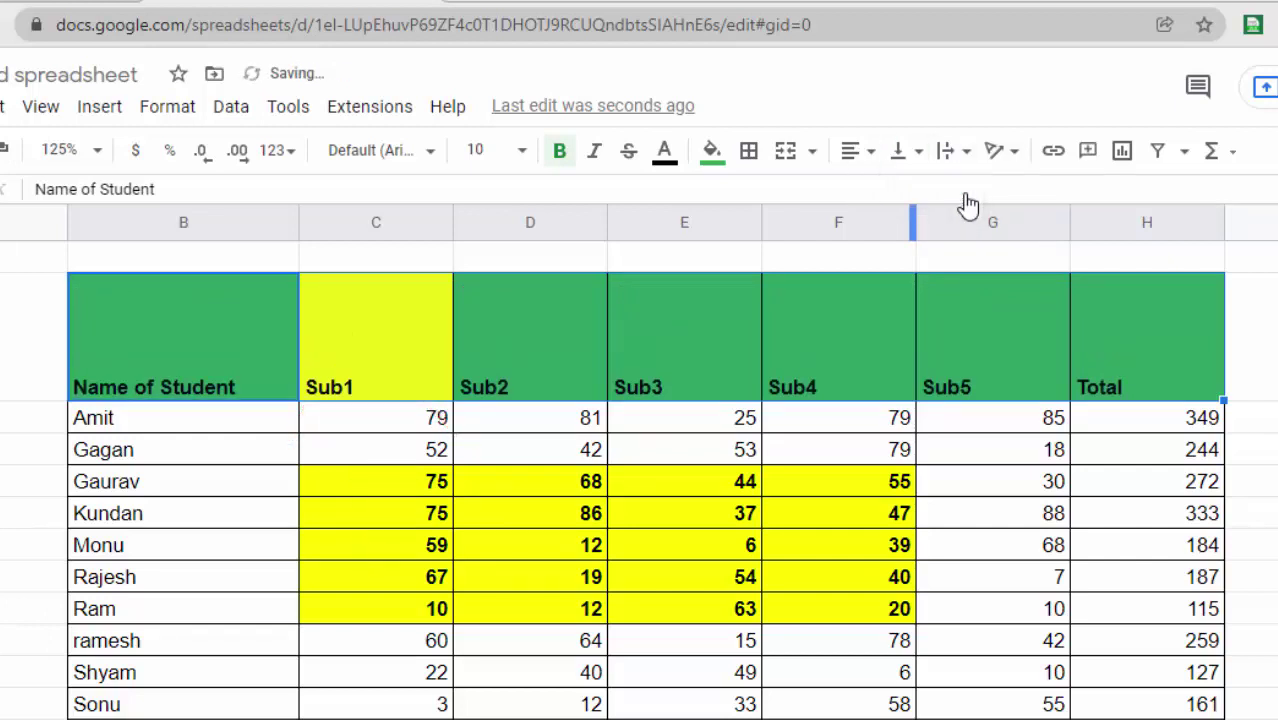
{"action": "left_click", "coordinate": [915, 153]}
{"action": "left_click", "coordinate": [931, 195]}
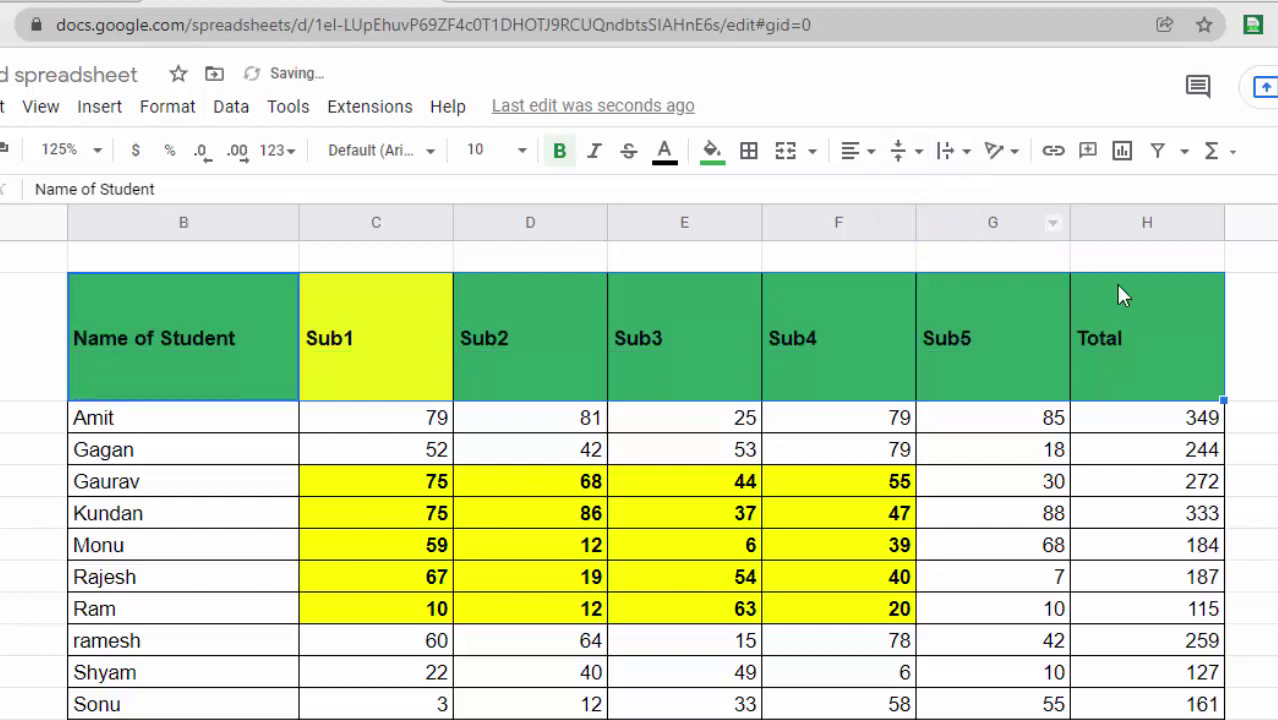
{"action": "mouse_move", "coordinate": [116, 355]}
{"action": "left_mouse_down"}
{"action": "mouse_move", "coordinate": [1022, 705]}
{"action": "mouse_move", "coordinate": [1150, 705]}
{"action": "left_mouse_up"}
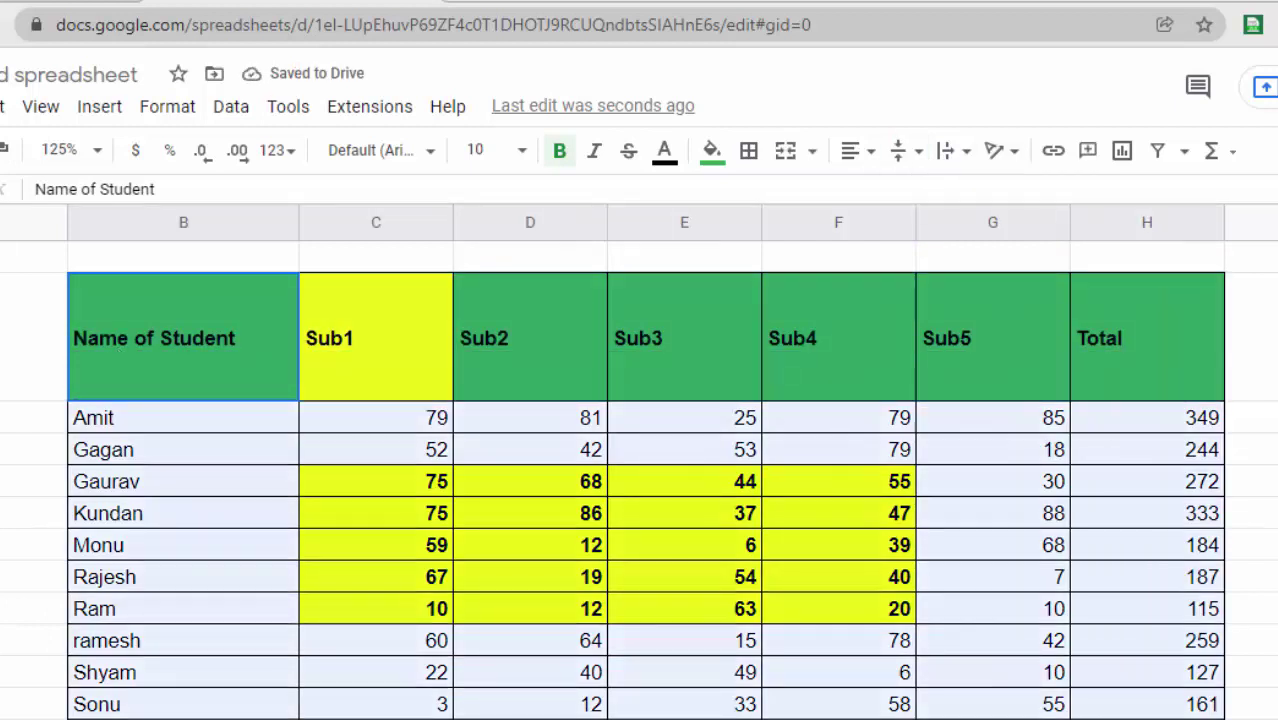